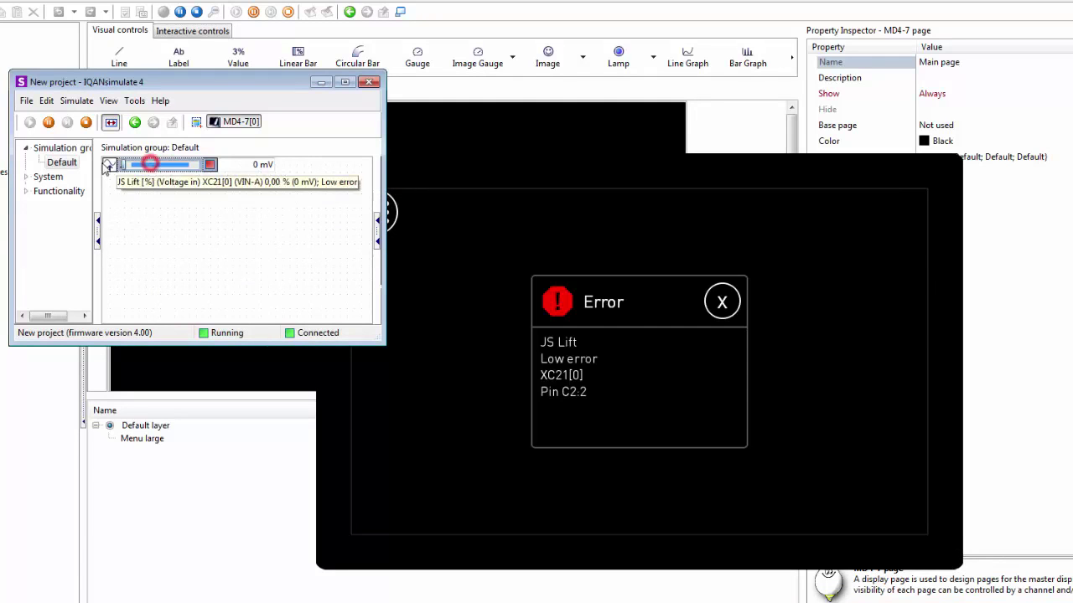
Bring up the MD4-7[0] application diagram where JS Lift feeds Lift function and L90 Lift
{"action": "left_click", "coordinate": [489, 191]}
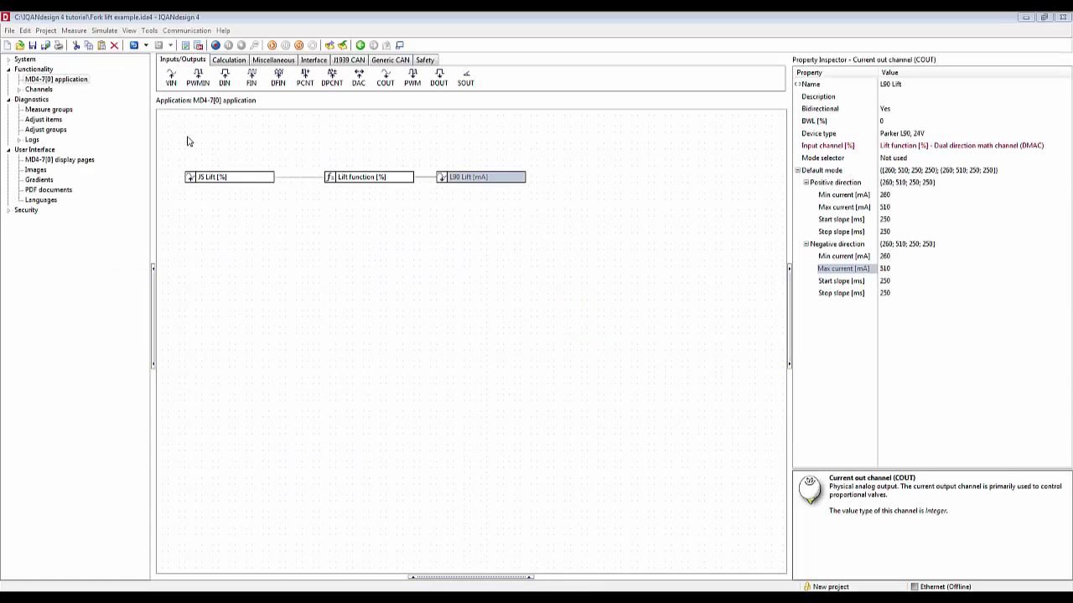
Run a new simulation of the fork lift project and reposition the simulated display
{"action": "left_click", "coordinate": [104, 30]}
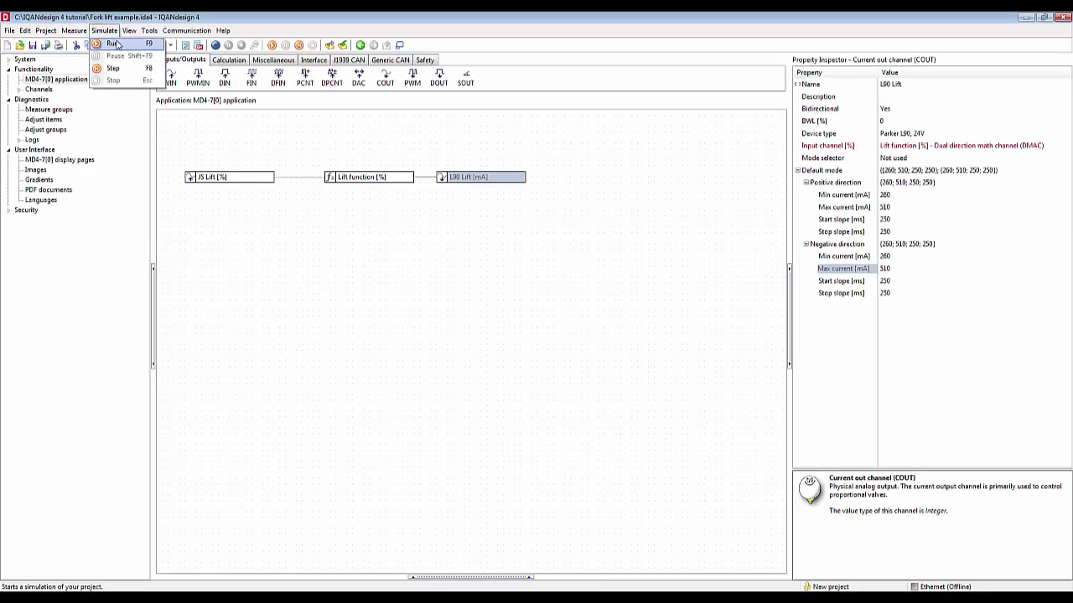
{"action": "left_click", "coordinate": [116, 44]}
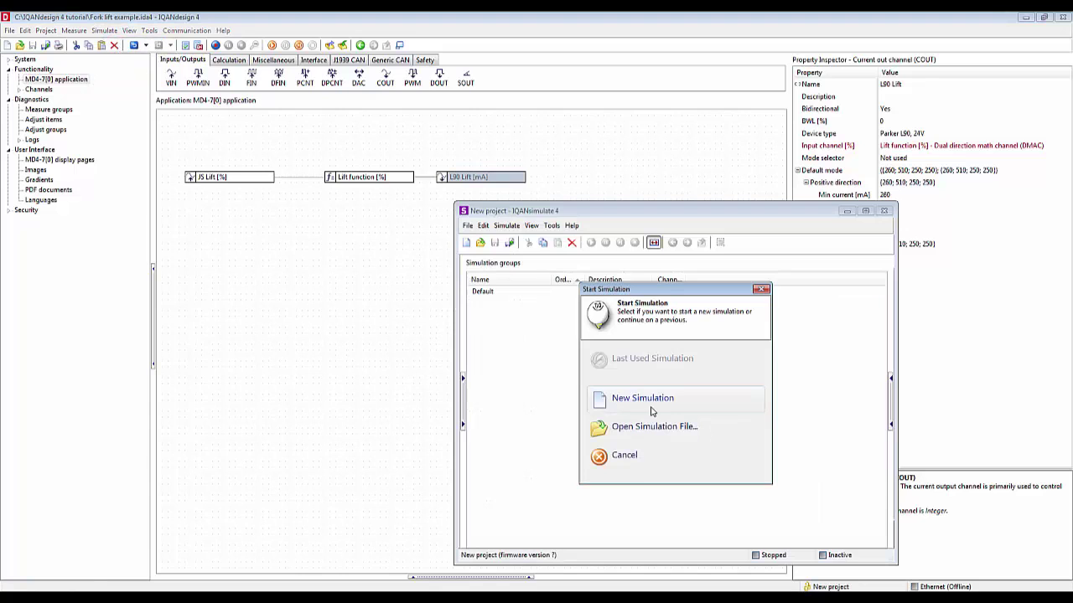
{"action": "left_click", "coordinate": [658, 406]}
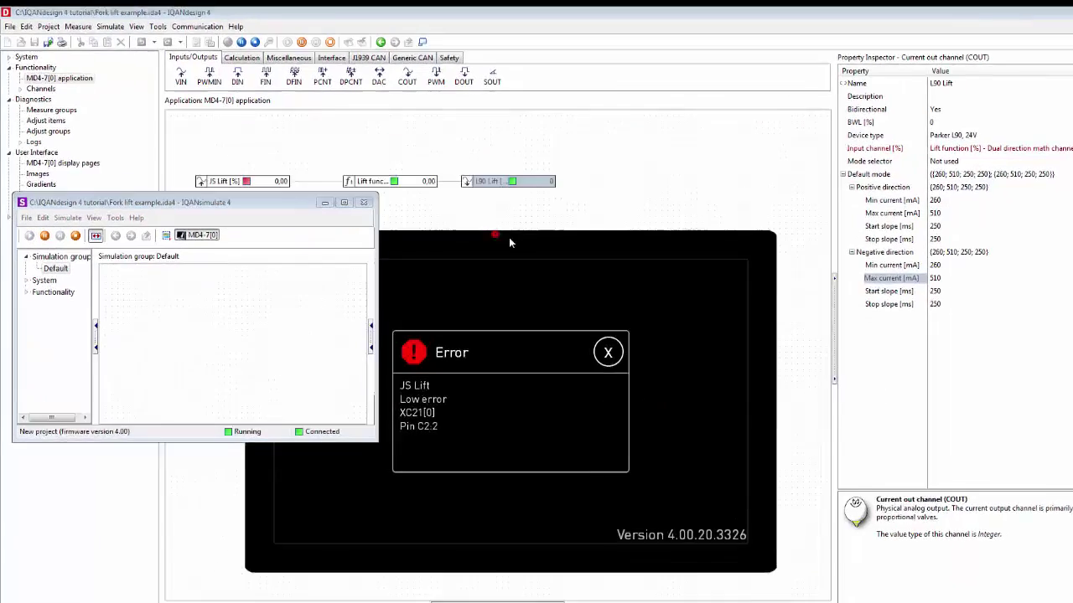
{"action": "left_click_drag", "start_coordinate": [508, 241], "coordinate": [699, 208]}
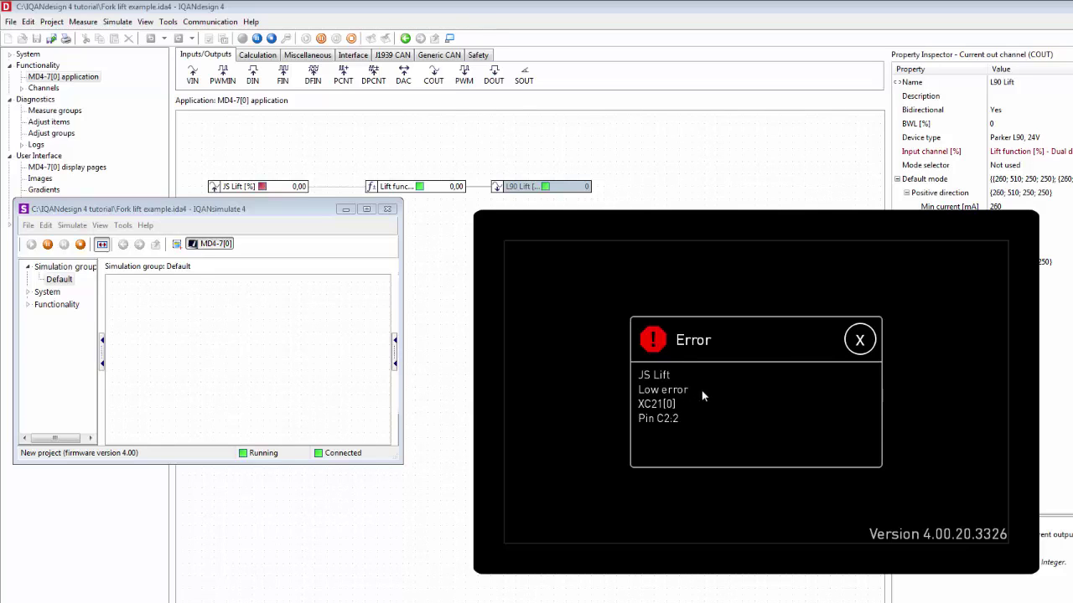
Dismiss the JS Lift low error and hide the simulated MD4-7 display
{"action": "left_click", "coordinate": [860, 341]}
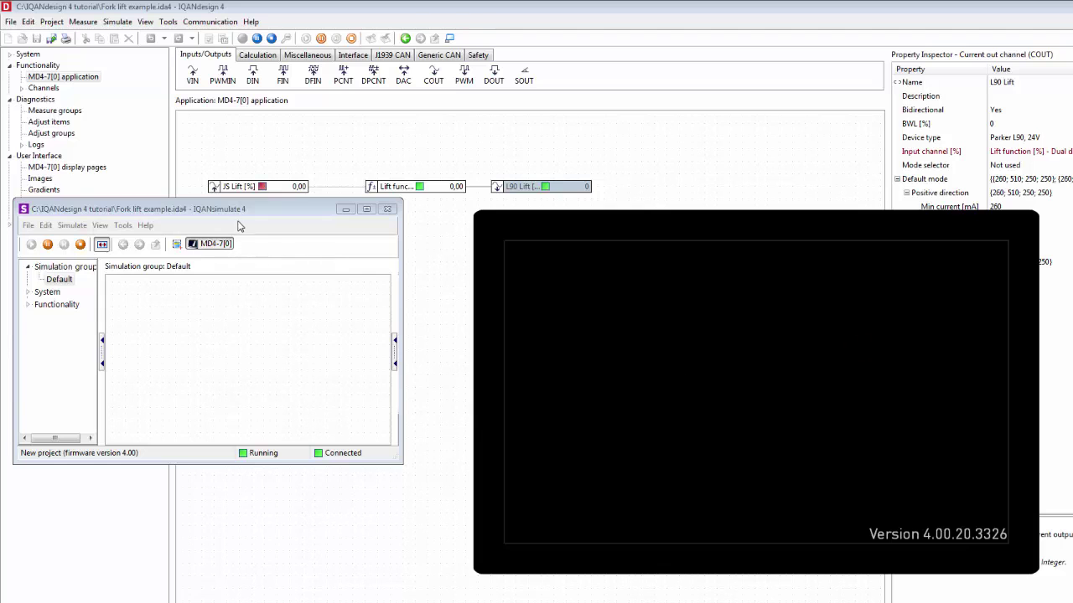
{"action": "left_click_drag", "start_coordinate": [240, 209], "coordinate": [276, 225]}
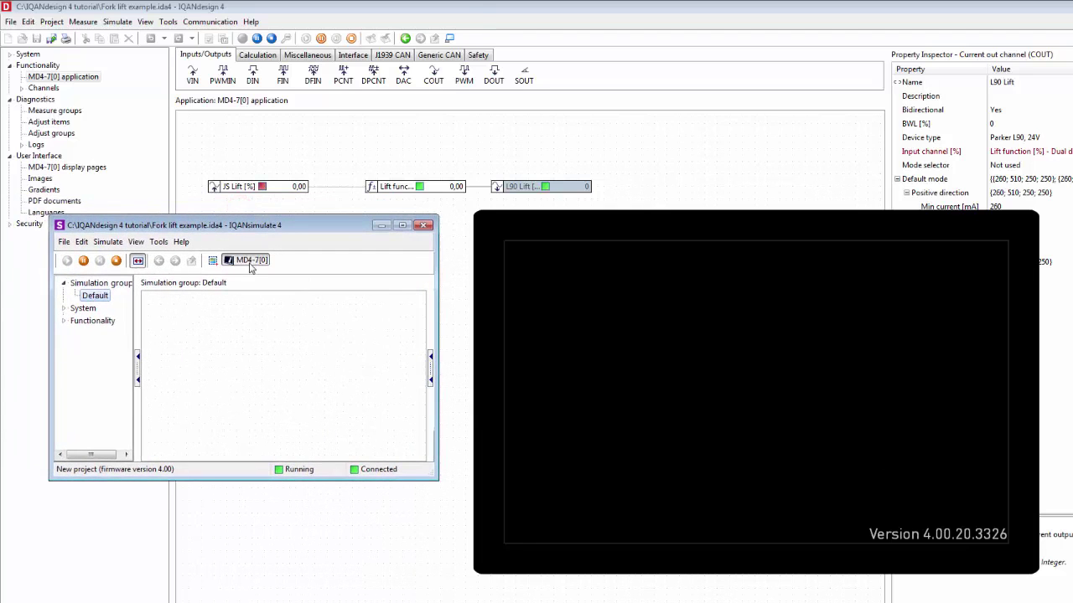
{"action": "left_click", "coordinate": [249, 261]}
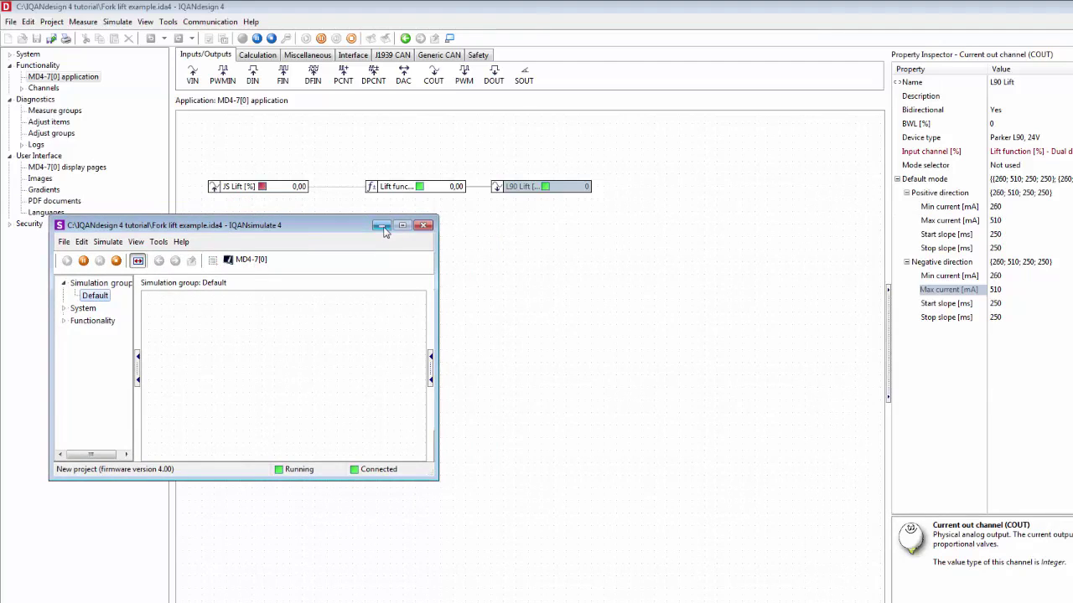
Drag the JS Lift slider up to about 42,85, then back down to 3,55
{"action": "left_click", "coordinate": [382, 227]}
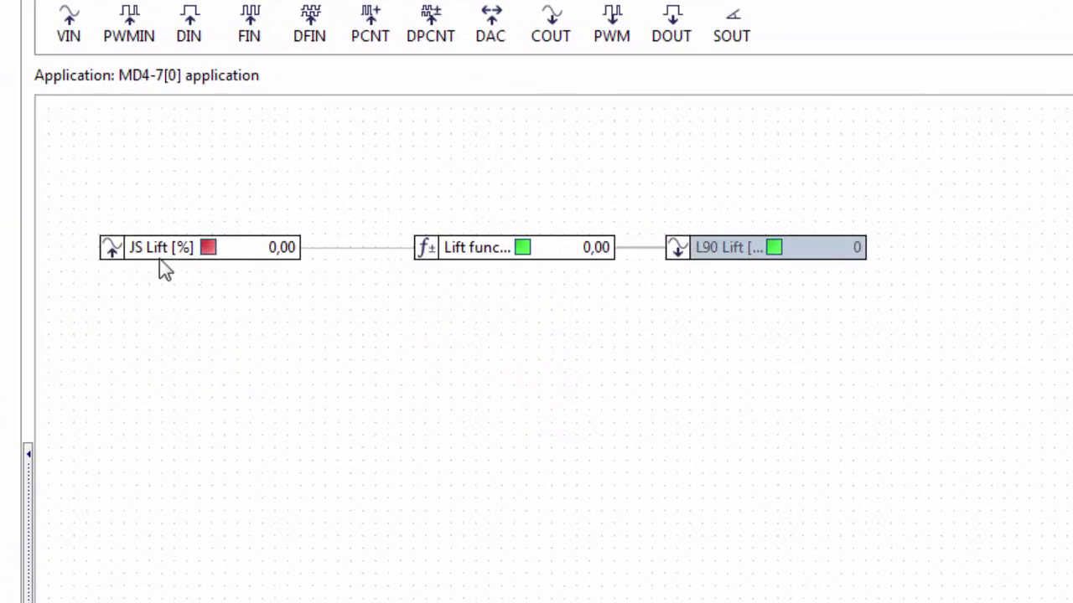
{"action": "left_click", "coordinate": [156, 256]}
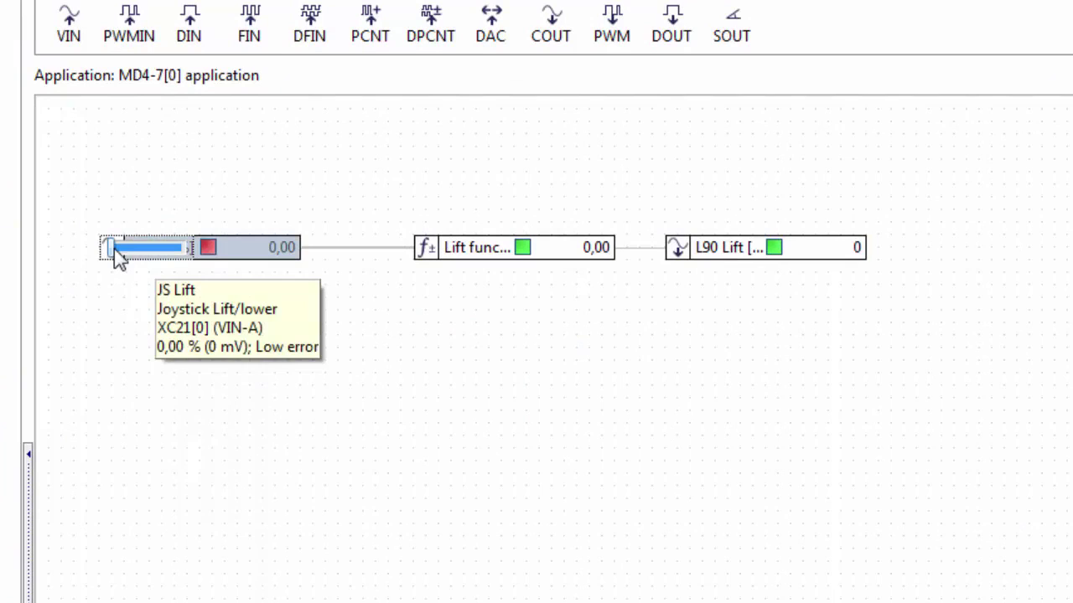
{"action": "left_click", "coordinate": [110, 246]}
{"action": "left_click_drag", "start_coordinate": [143, 248], "coordinate": [164, 251]}
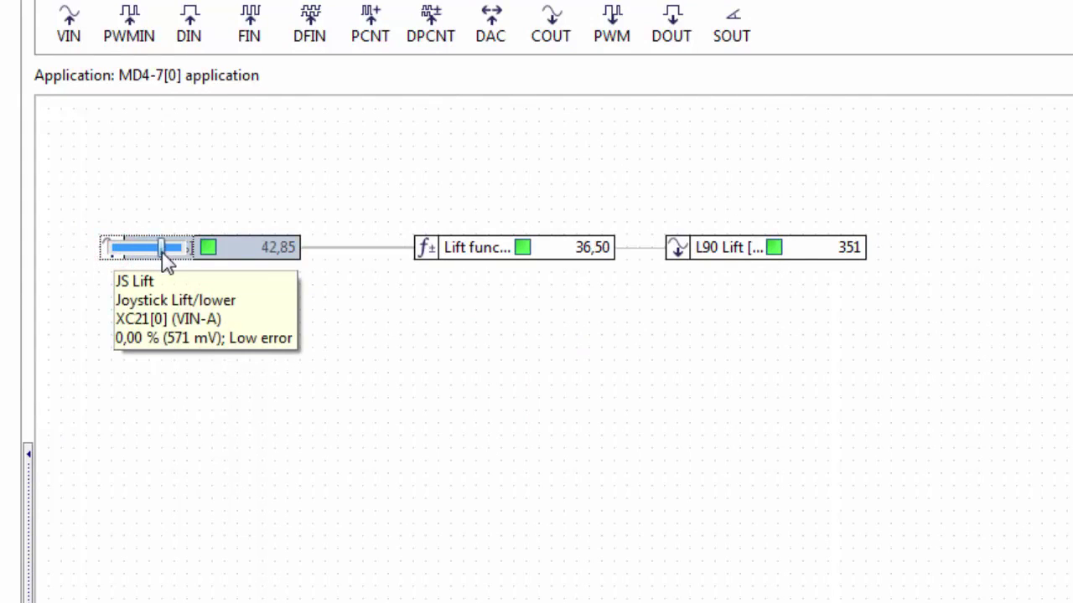
{"action": "scroll", "coordinate": [159, 251], "scroll_direction": "down", "scroll_amount": 2}
{"action": "left_click_drag", "start_coordinate": [155, 253], "coordinate": [150, 252]}
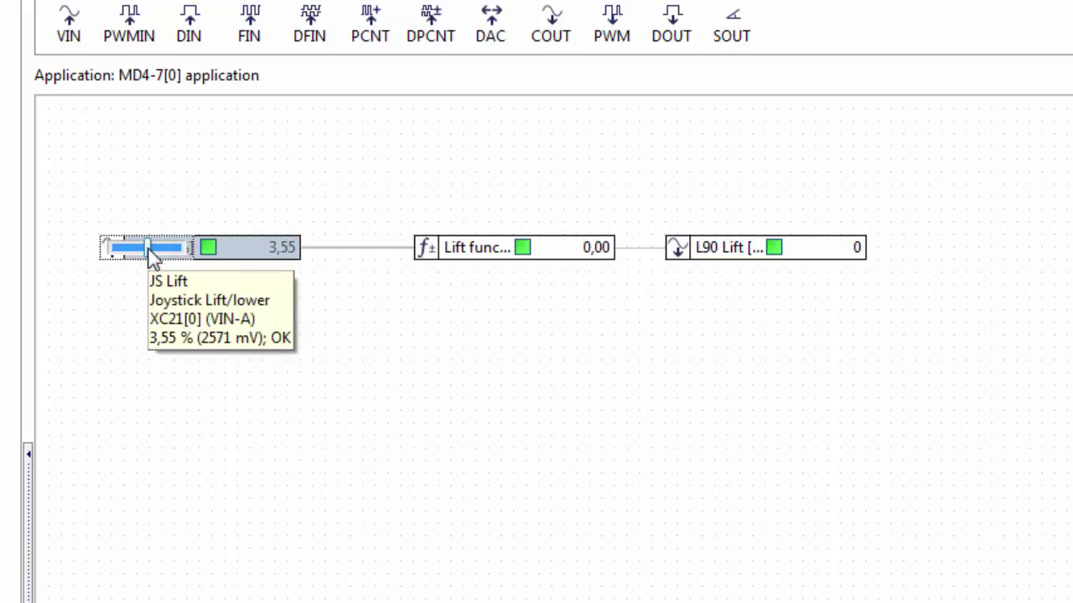
Step JS Lift in small increments, then finish at -100,00 with L90 Lift at -510
{"action": "key", "text": "ctrl+Right"}
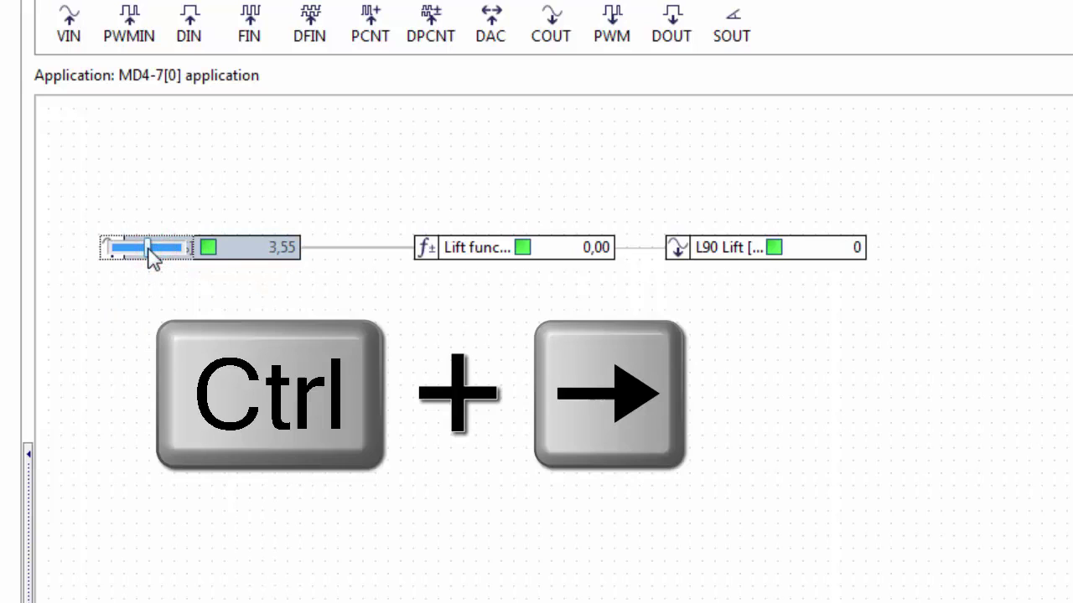
{"action": "key", "text": "ctrl+Right"}
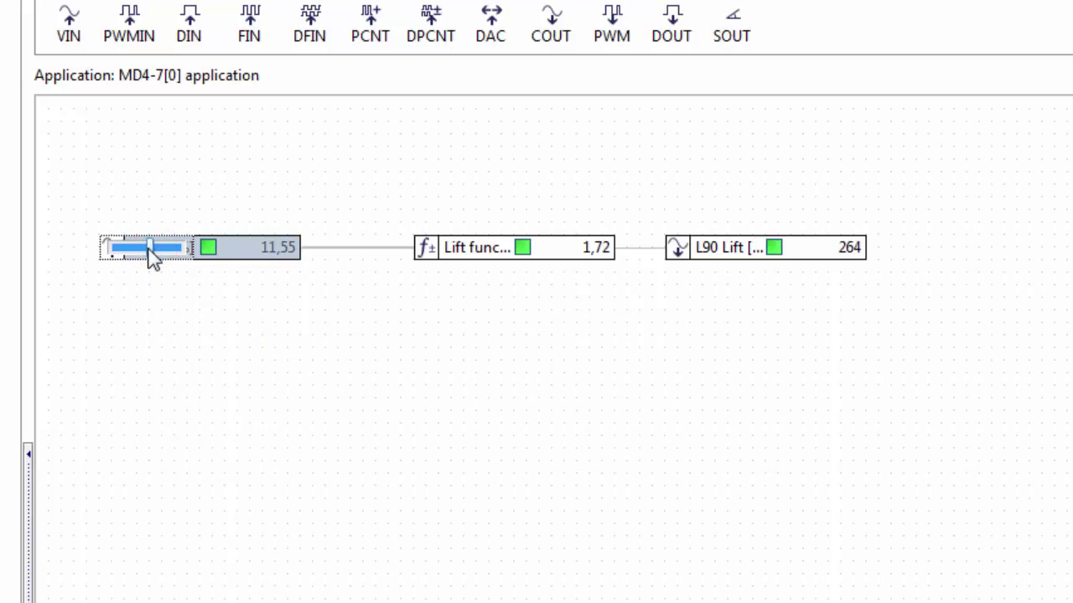
{"action": "key", "text": "ctrl+Left"}
{"action": "key", "text": "ctrl+Left"}
{"action": "key", "text": "ctrl+Left"}
{"action": "key", "text": "ctrl+Left"}
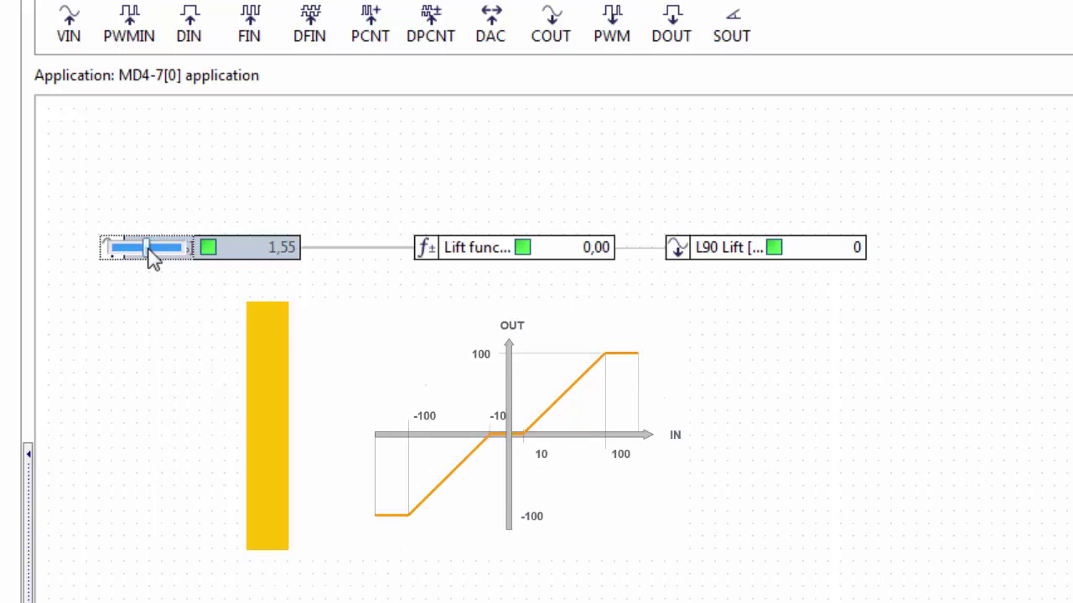
{"action": "key", "text": "Left"}
{"action": "key", "text": "Left"}
{"action": "key", "text": "Right"}
{"action": "key", "text": "ctrl+Right"}
{"action": "key", "text": "ctrl+Right"}
{"action": "key", "text": "Right"}
{"action": "key", "text": "ctrl+Right"}
{"action": "key", "text": "Right"}
{"action": "key", "text": "ctrl+Right"}
{"action": "key", "text": "Right"}
{"action": "key", "text": "Left"}
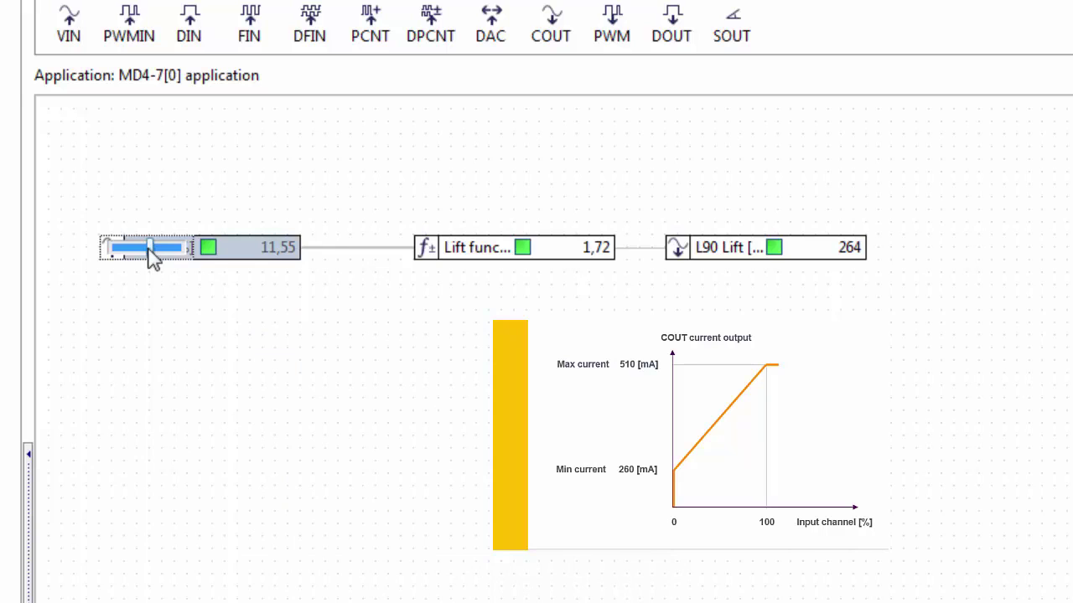
{"action": "left_click_drag", "start_coordinate": [150, 251], "coordinate": [106, 262]}
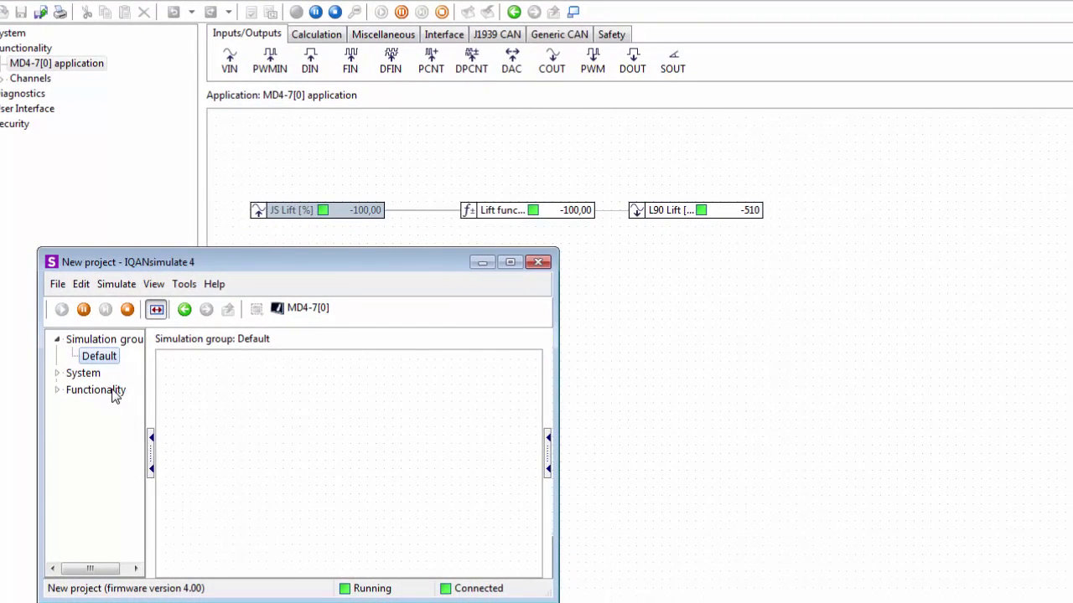
Open the MD4-7[0] application diagram from the simulator's Functionality overview
{"action": "left_click", "coordinate": [113, 392]}
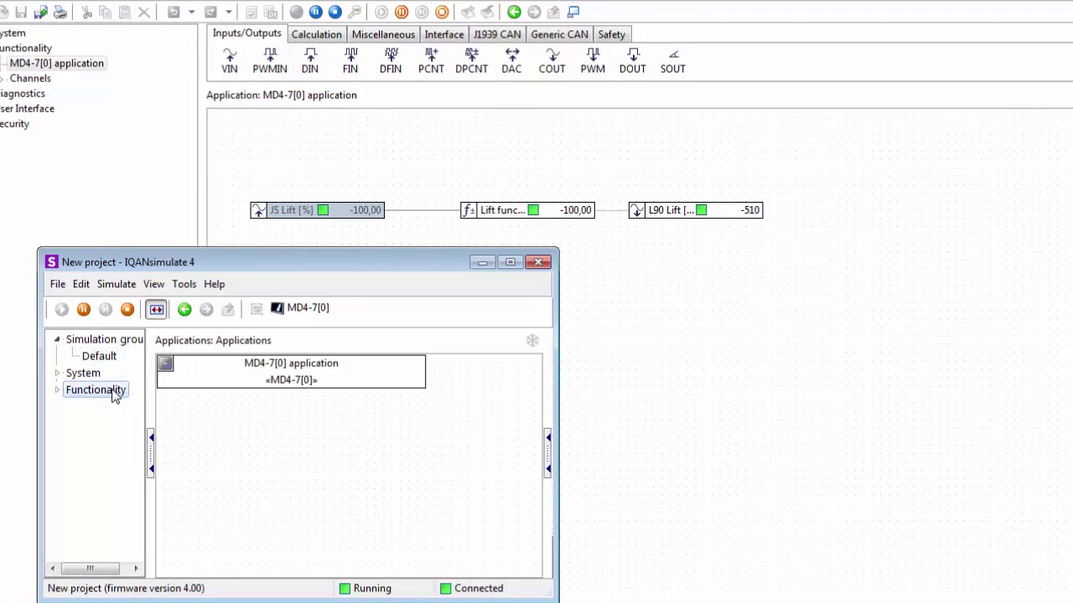
{"action": "left_click", "coordinate": [247, 381]}
{"action": "double_click", "coordinate": [248, 382]}
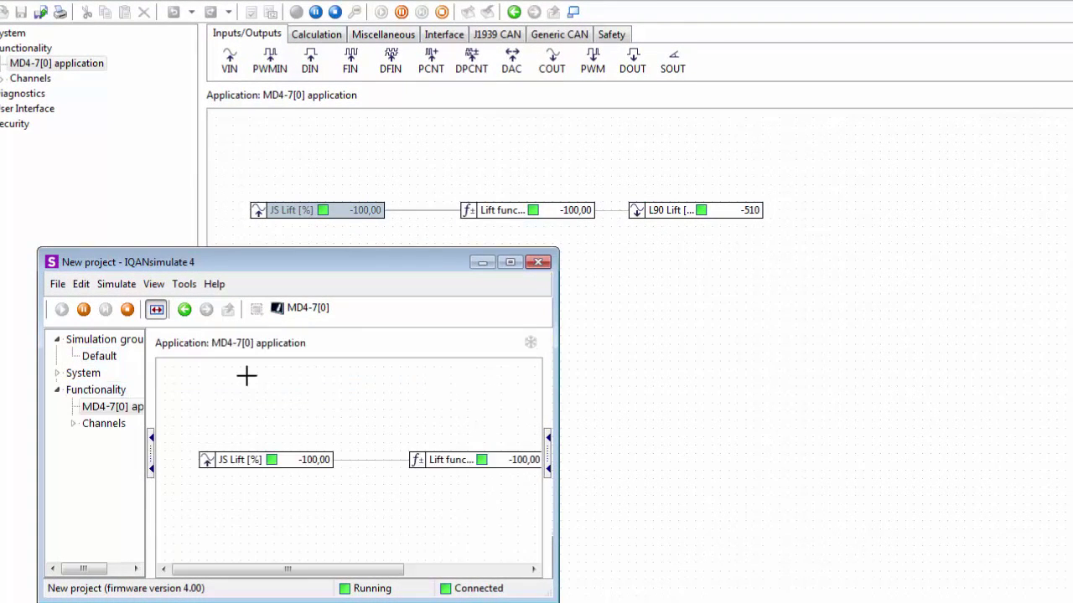
Set JS Lift to -47,20 % (L90 Lift -363) and move it into the Default simulation group
{"action": "left_click", "coordinate": [220, 481]}
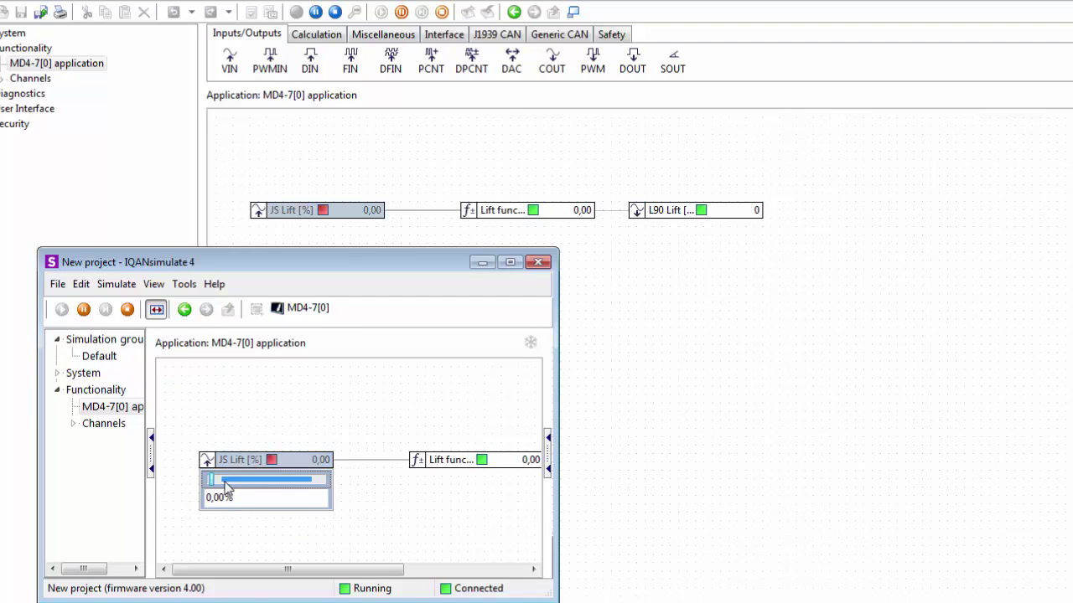
{"action": "left_click_drag", "start_coordinate": [211, 485], "coordinate": [244, 482]}
{"action": "mouse_move", "coordinate": [304, 466]}
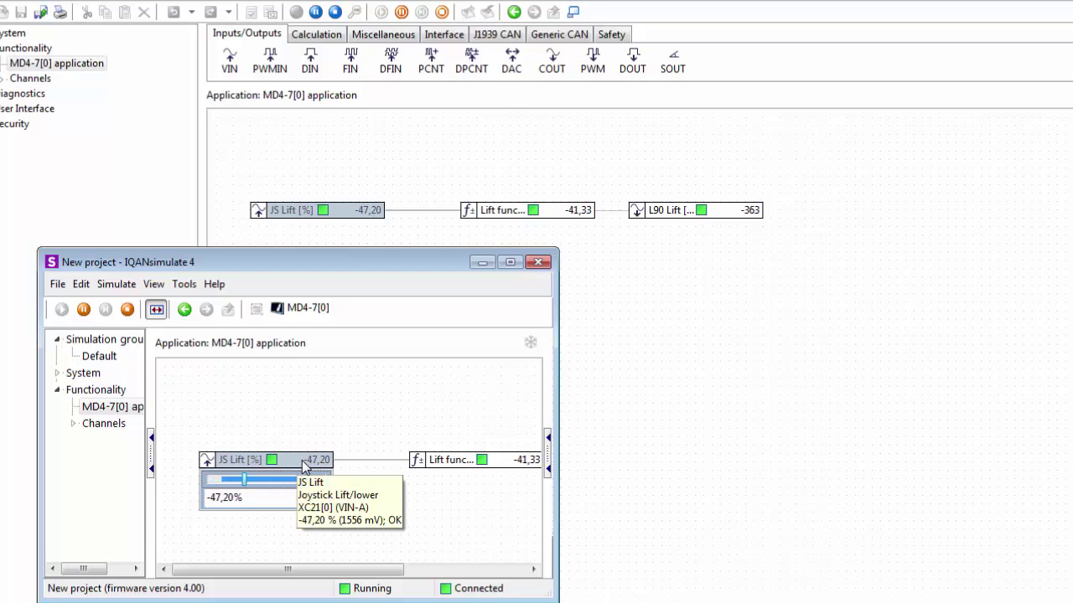
{"action": "left_click", "coordinate": [303, 466]}
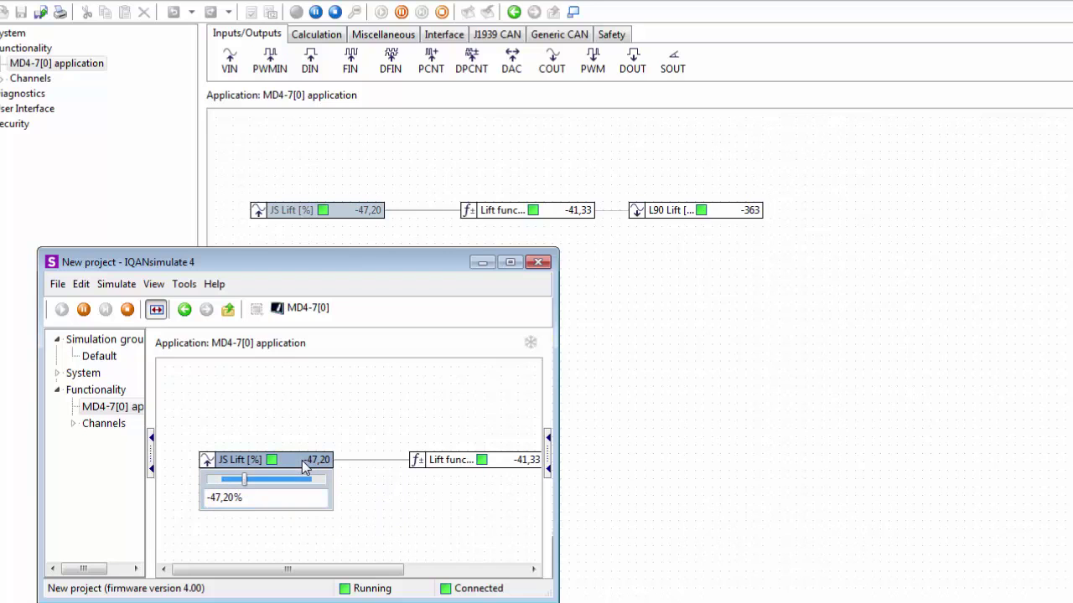
{"action": "left_click_drag", "start_coordinate": [303, 466], "coordinate": [111, 368]}
Add JS Lift to the Default simulation group and show it in raw millivolts
{"action": "left_click", "coordinate": [110, 358]}
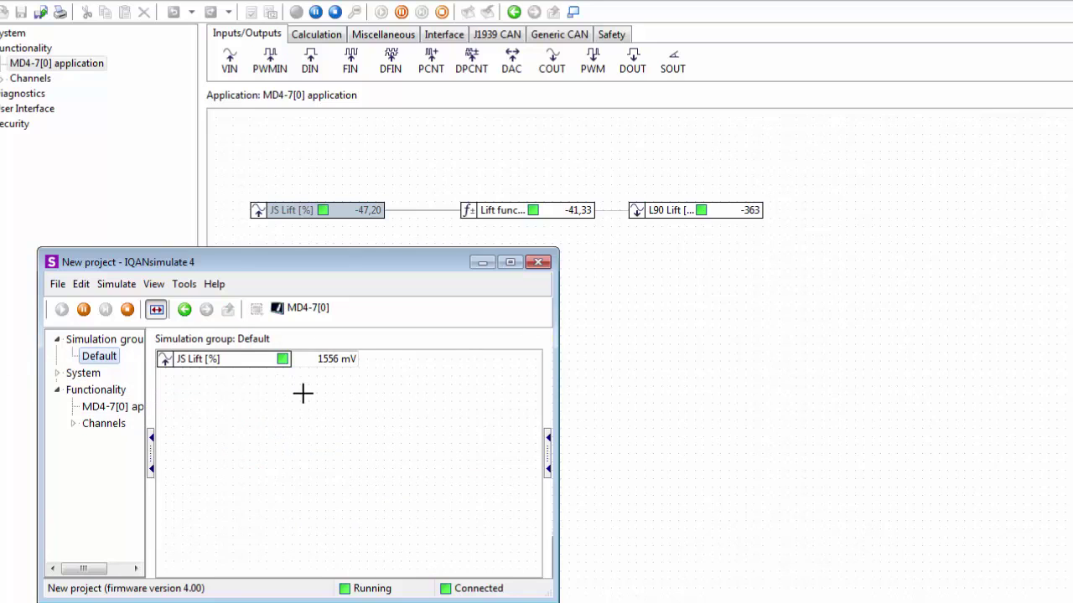
{"action": "left_click", "coordinate": [156, 309]}
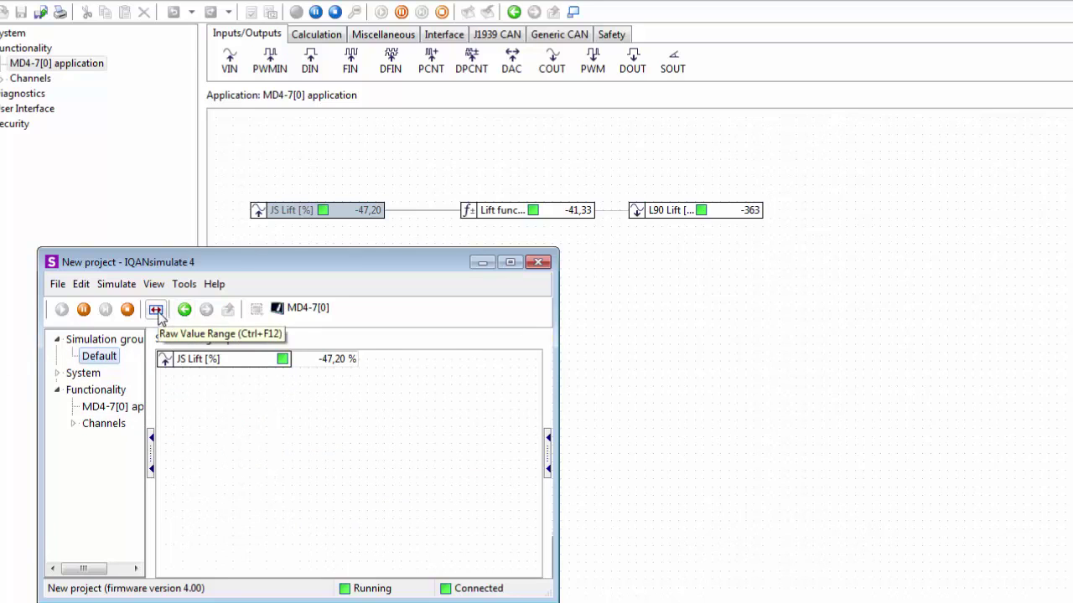
{"action": "left_click", "coordinate": [156, 309]}
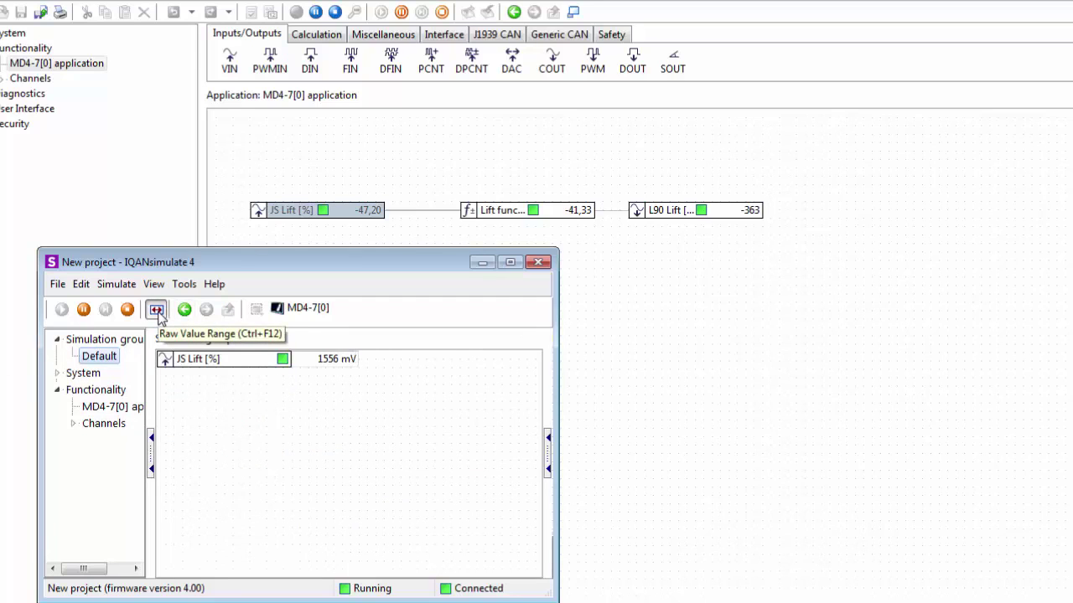
{"action": "left_click", "coordinate": [157, 310]}
{"action": "left_click", "coordinate": [157, 310]}
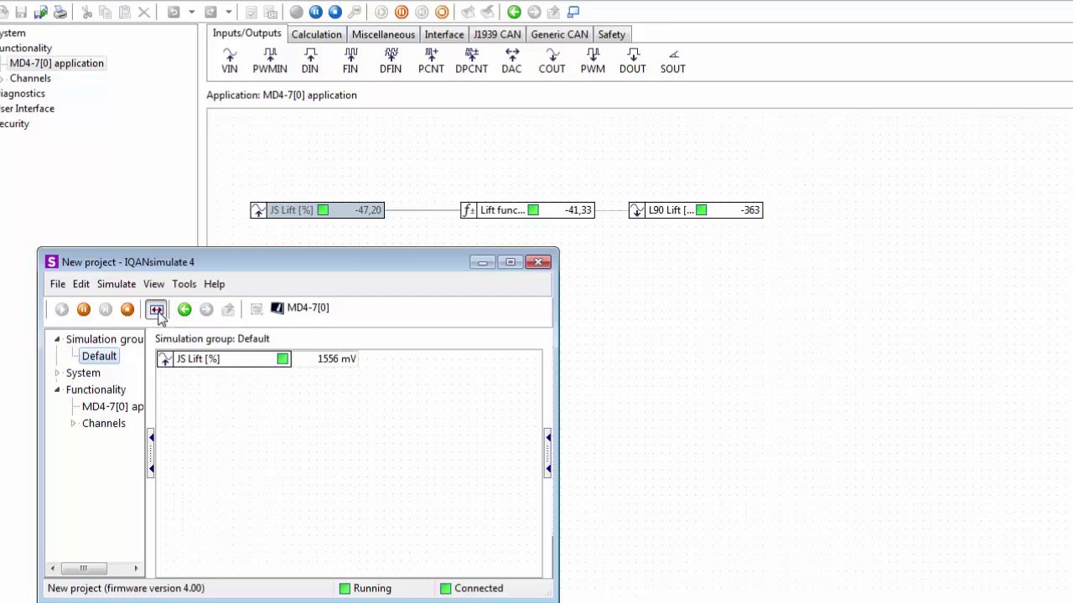
{"action": "left_click", "coordinate": [157, 310]}
{"action": "left_click", "coordinate": [157, 310]}
Set the JS Lift input to 500 mV, giving -100,00 and L90 Lift -510
{"action": "left_click", "coordinate": [213, 365]}
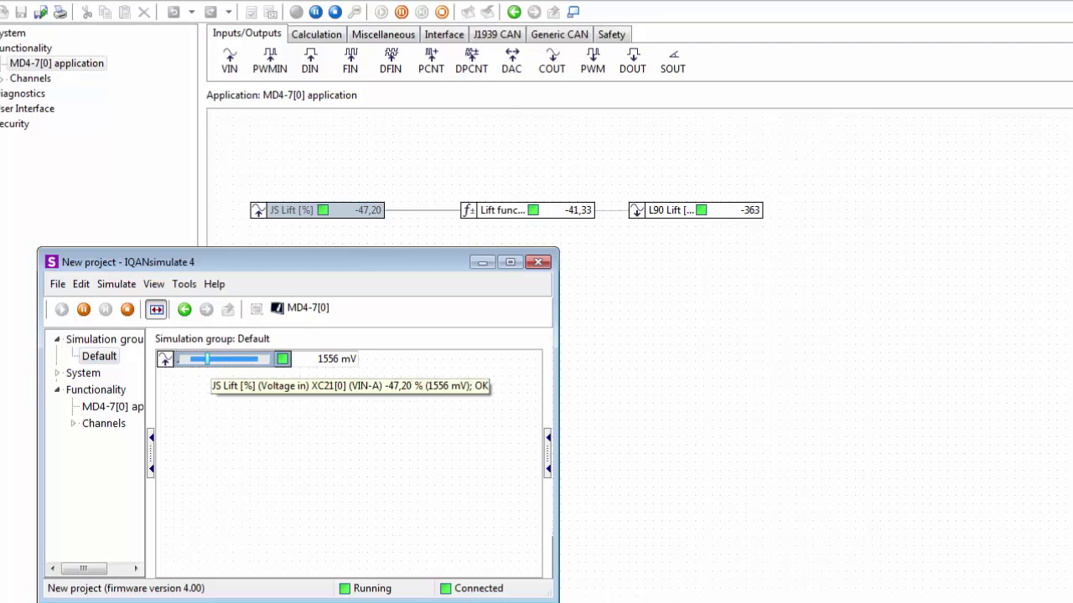
{"action": "left_click_drag", "start_coordinate": [210, 363], "coordinate": [199, 363]}
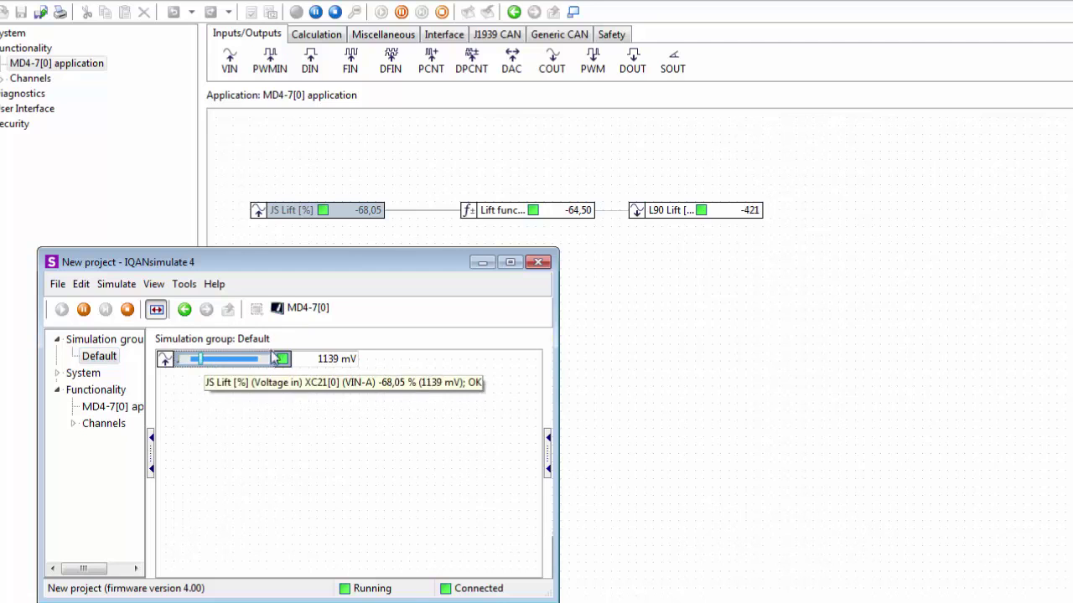
{"action": "left_click", "coordinate": [339, 359]}
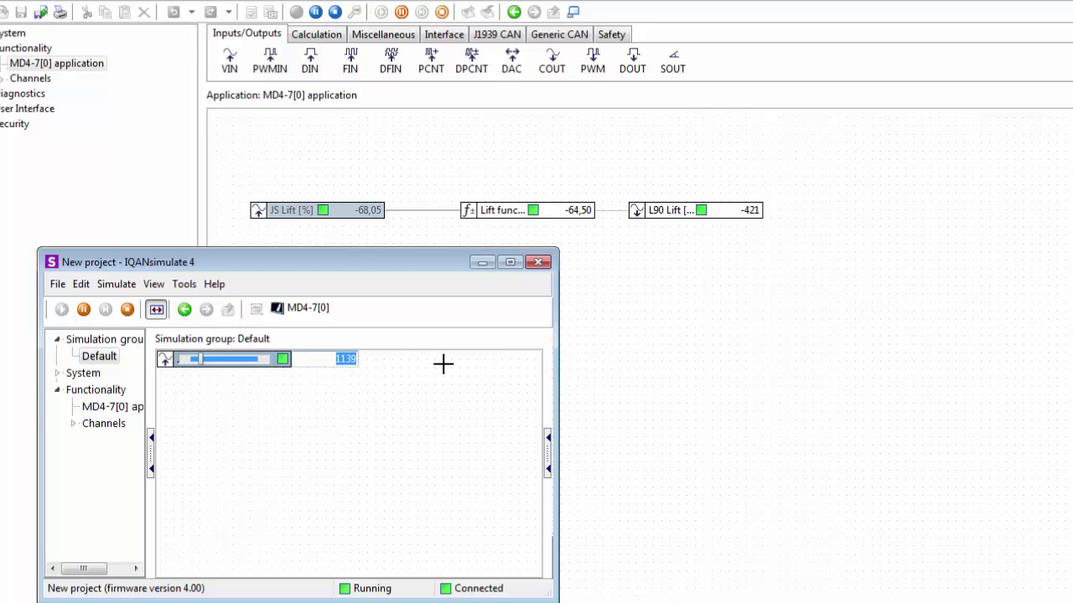
{"action": "type", "text": "500"}
{"action": "key", "text": "Return"}
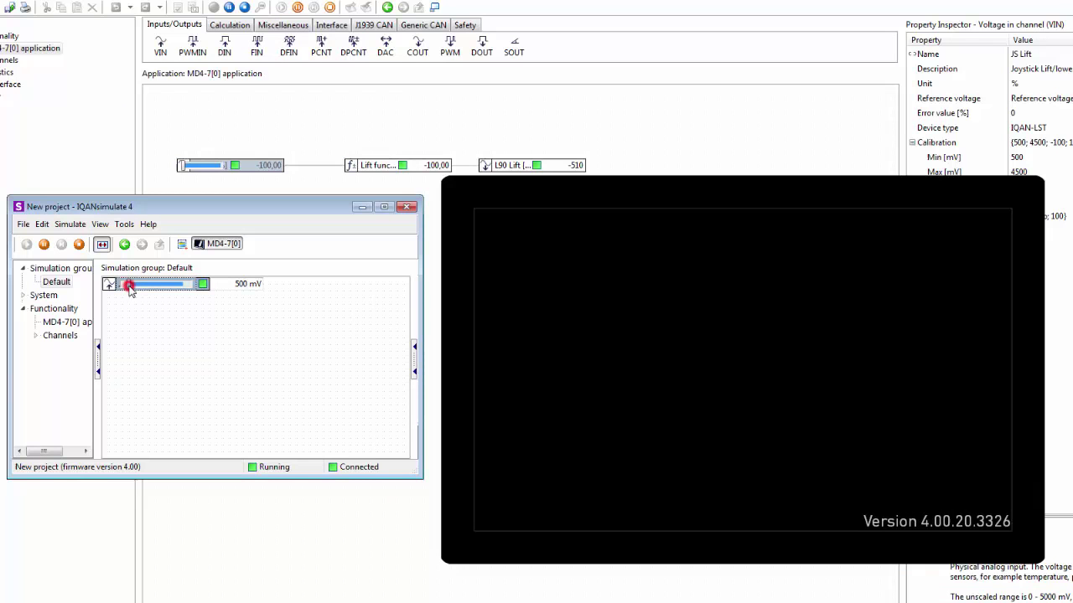
Drop JS Lift below its valid range to trigger the low error, then dismiss it
{"action": "left_click_drag", "start_coordinate": [130, 289], "coordinate": [126, 288]}
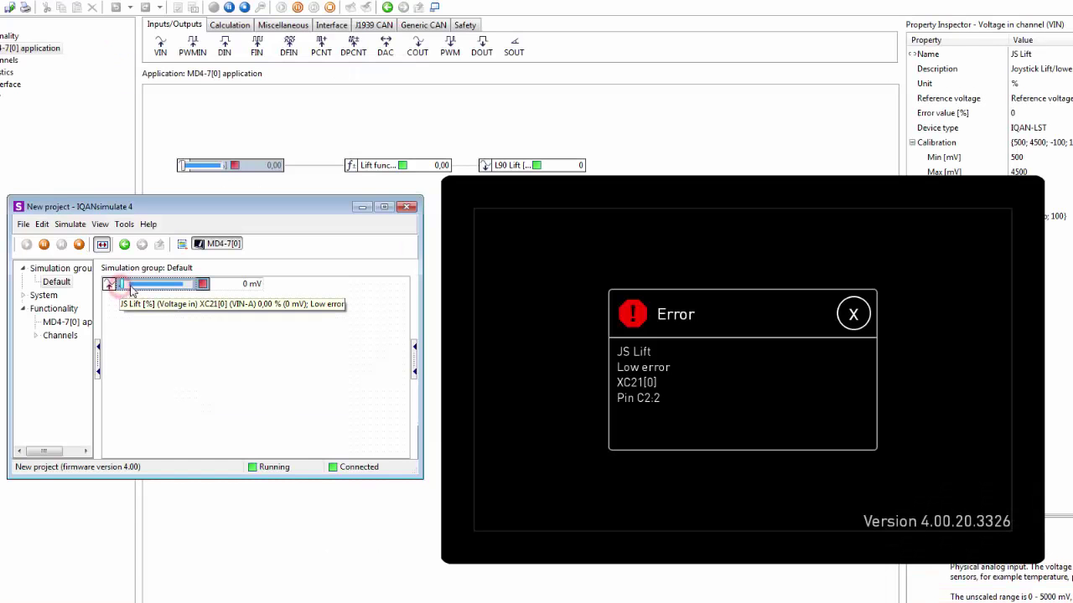
{"action": "left_click_drag", "start_coordinate": [140, 286], "coordinate": [173, 300]}
{"action": "left_click", "coordinate": [854, 313]}
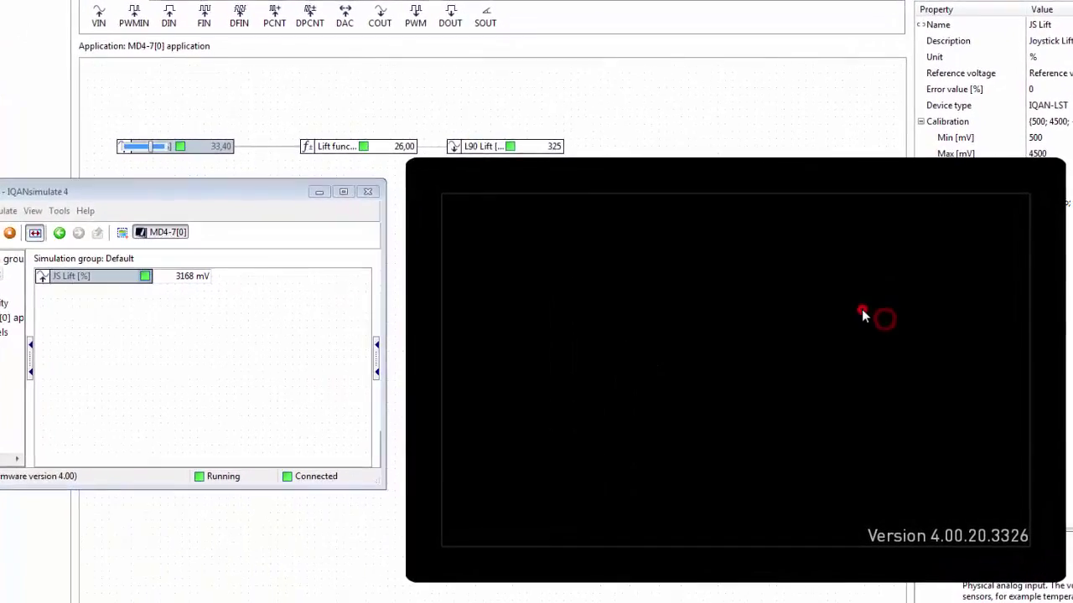
Push JS Lift to 4950 mV to raise the High error, then stop the simulation
{"action": "left_click", "coordinate": [81, 275]}
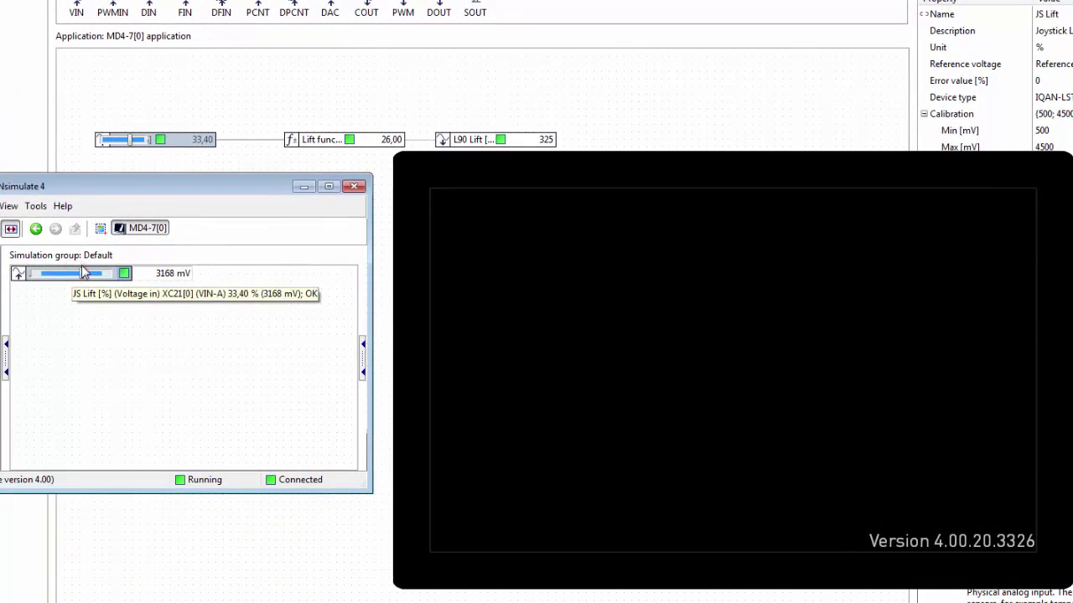
{"action": "left_click_drag", "start_coordinate": [81, 277], "coordinate": [109, 277]}
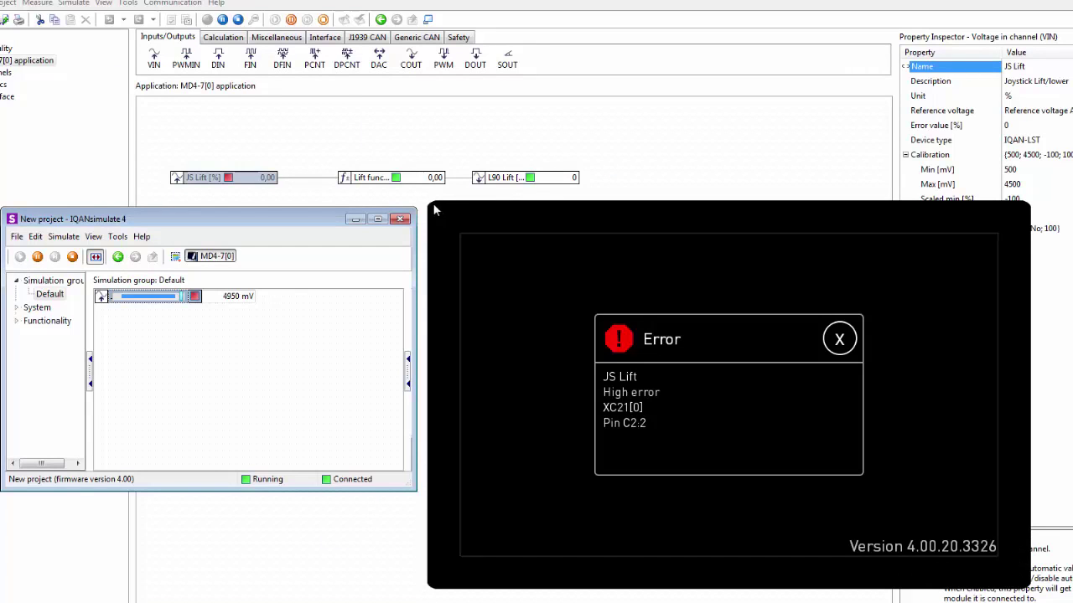
{"action": "left_click", "coordinate": [323, 20]}
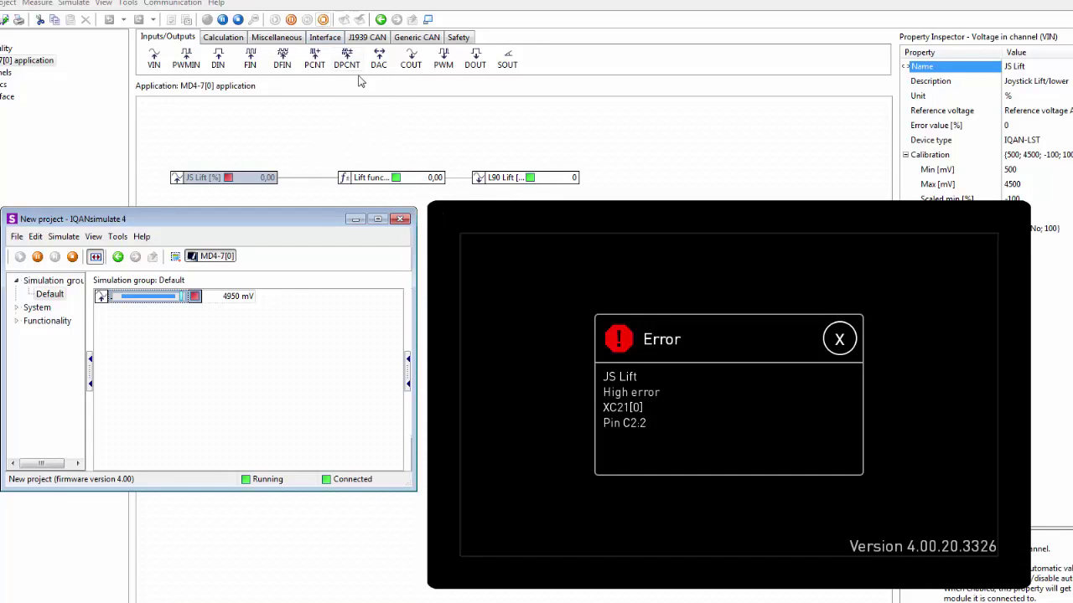
{"action": "left_click", "coordinate": [323, 20]}
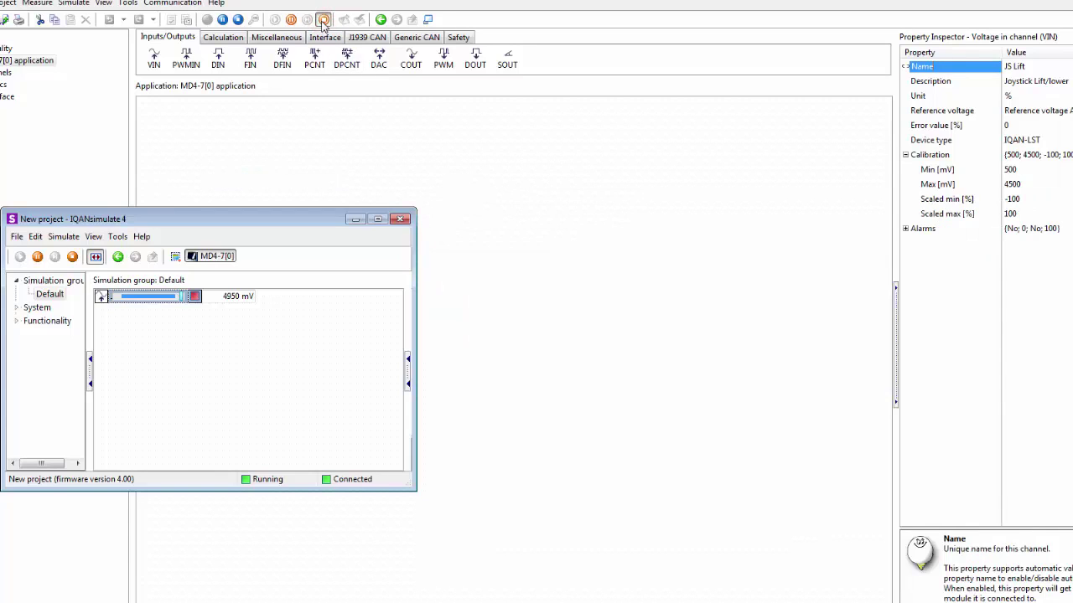
Stop the simulation and add a measure group named 'Lift function' under Diagnostics
{"action": "left_click", "coordinate": [324, 20]}
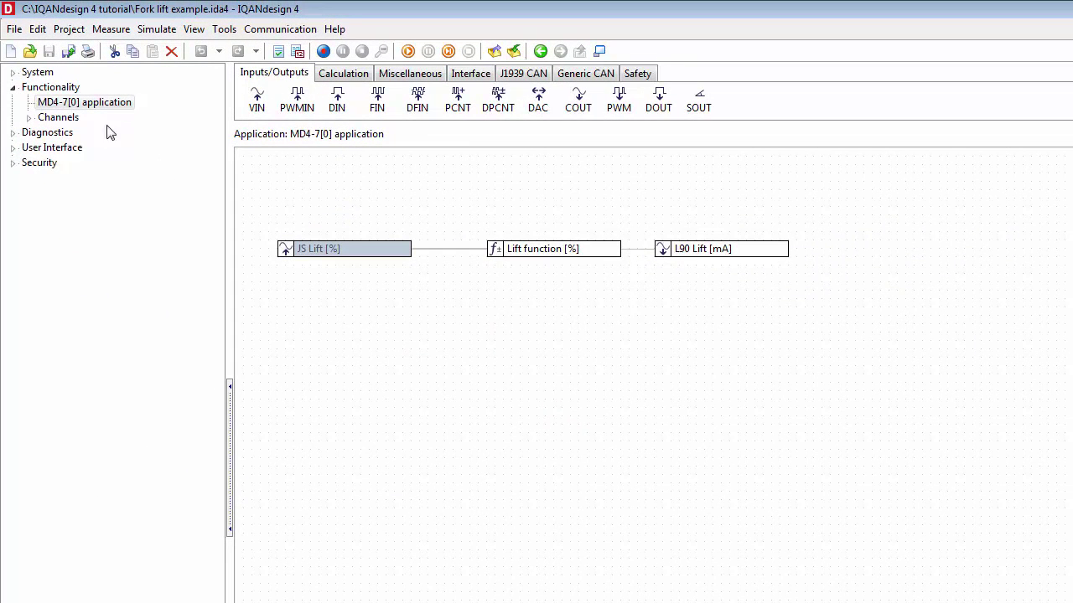
{"action": "left_click", "coordinate": [12, 134]}
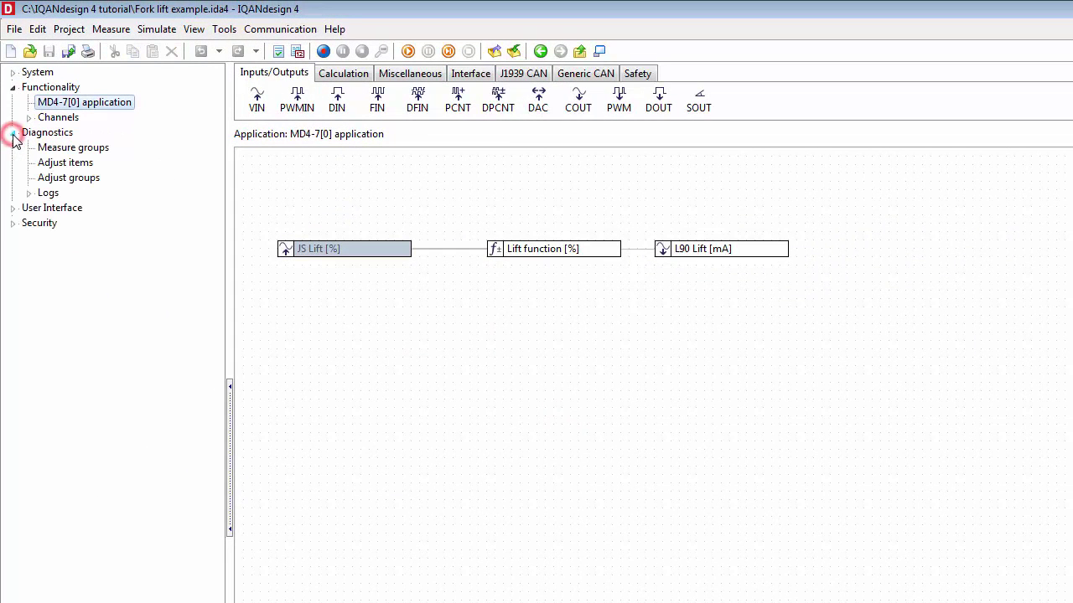
{"action": "left_click", "coordinate": [50, 150]}
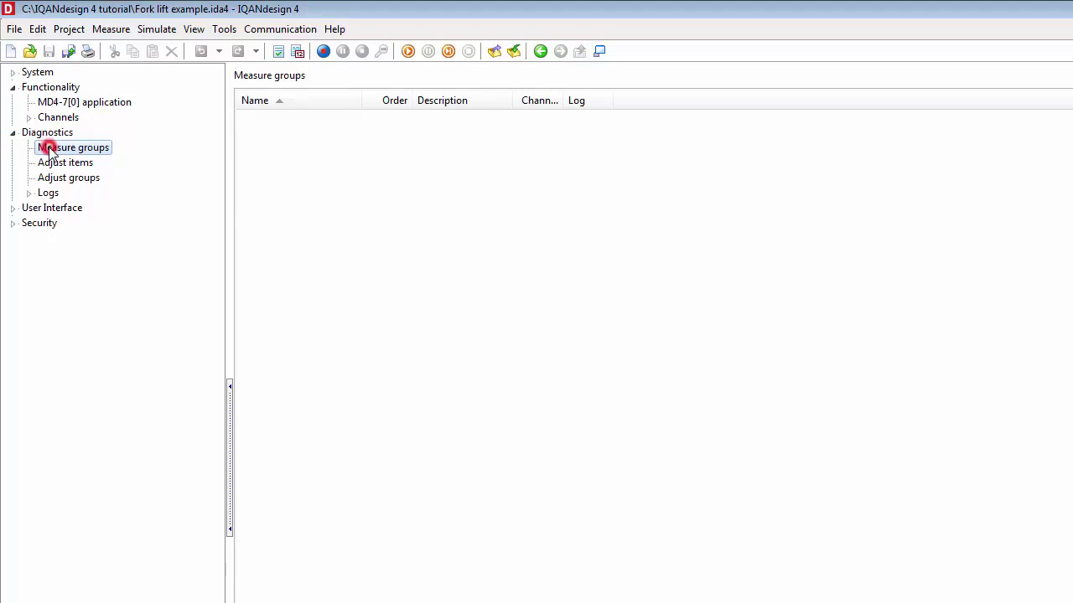
{"action": "right_click", "coordinate": [51, 149]}
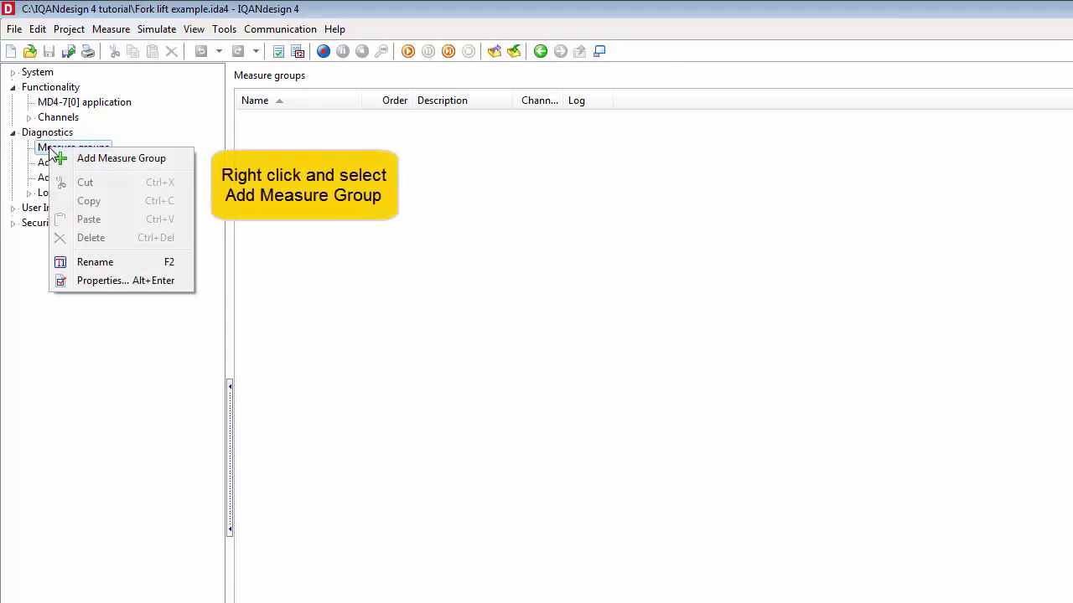
{"action": "left_click", "coordinate": [77, 159]}
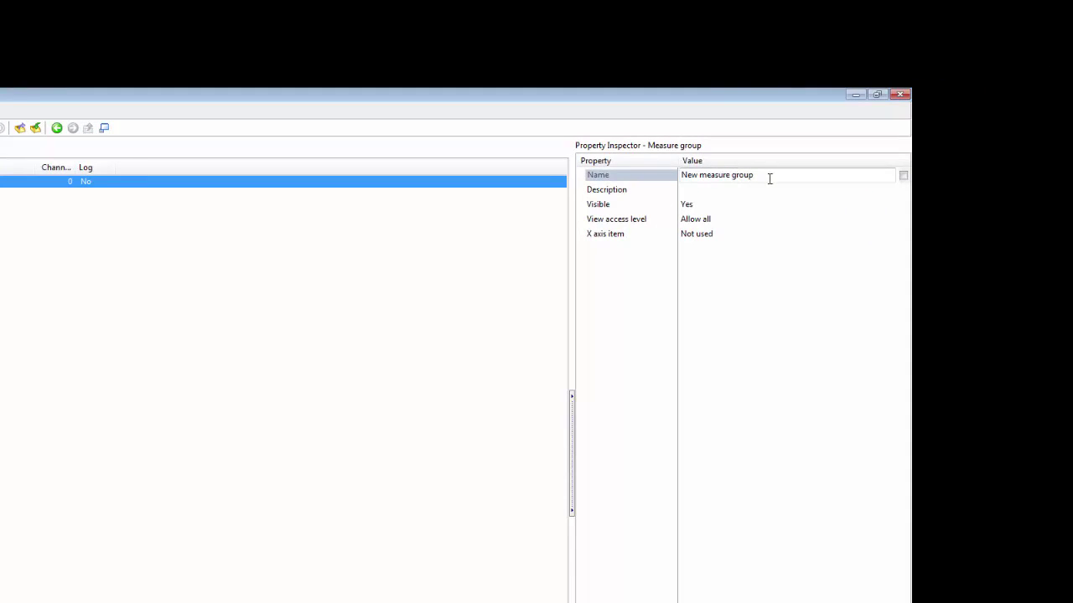
{"action": "left_click", "coordinate": [770, 176]}
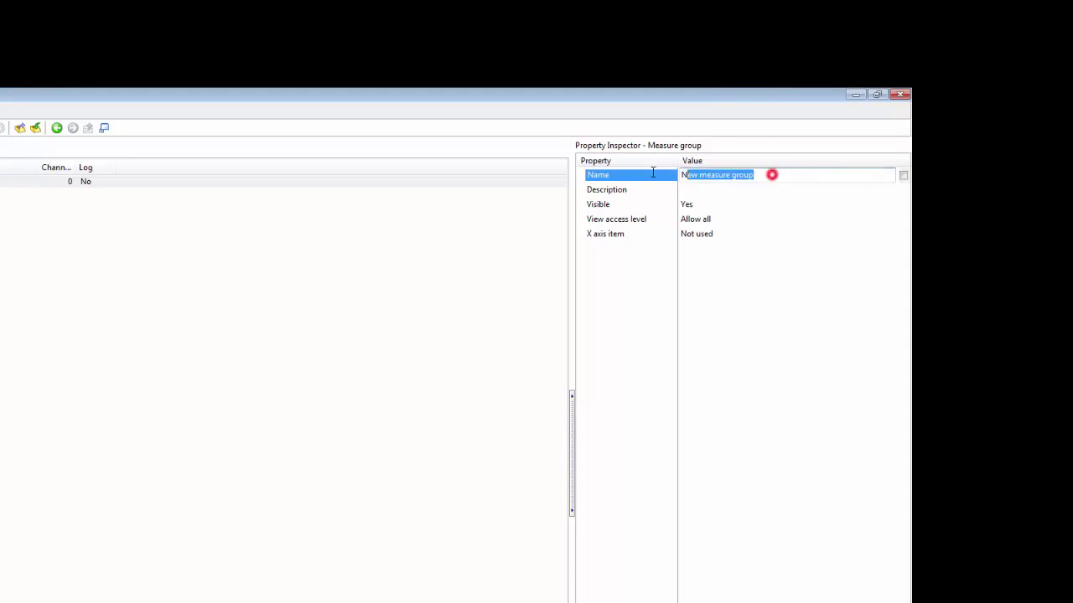
{"action": "type", "text": "Lift"}
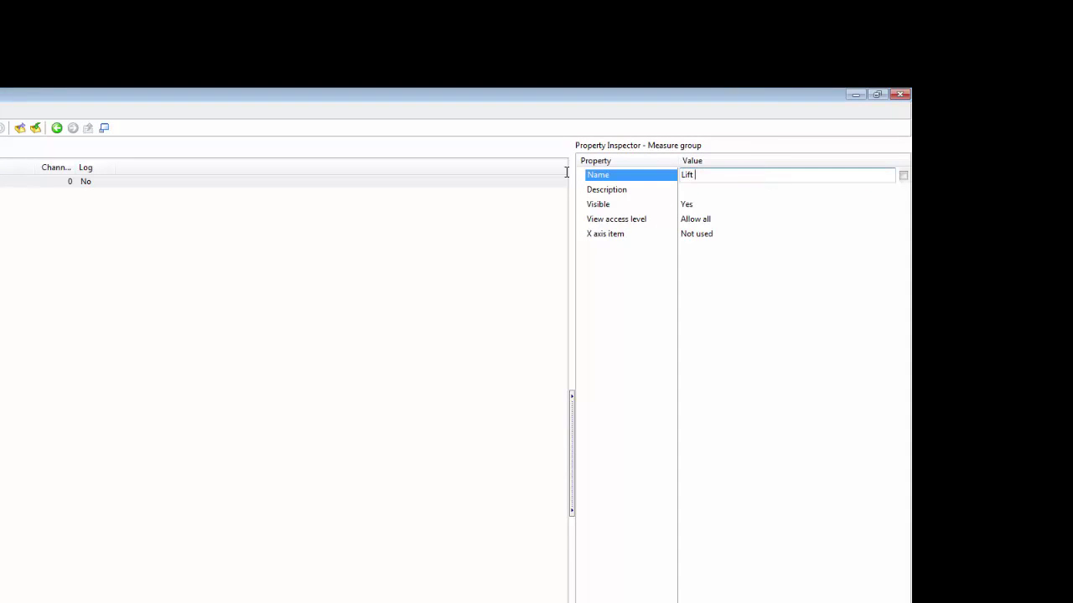
{"action": "type", "text": " function"}
{"action": "key", "text": "Return"}
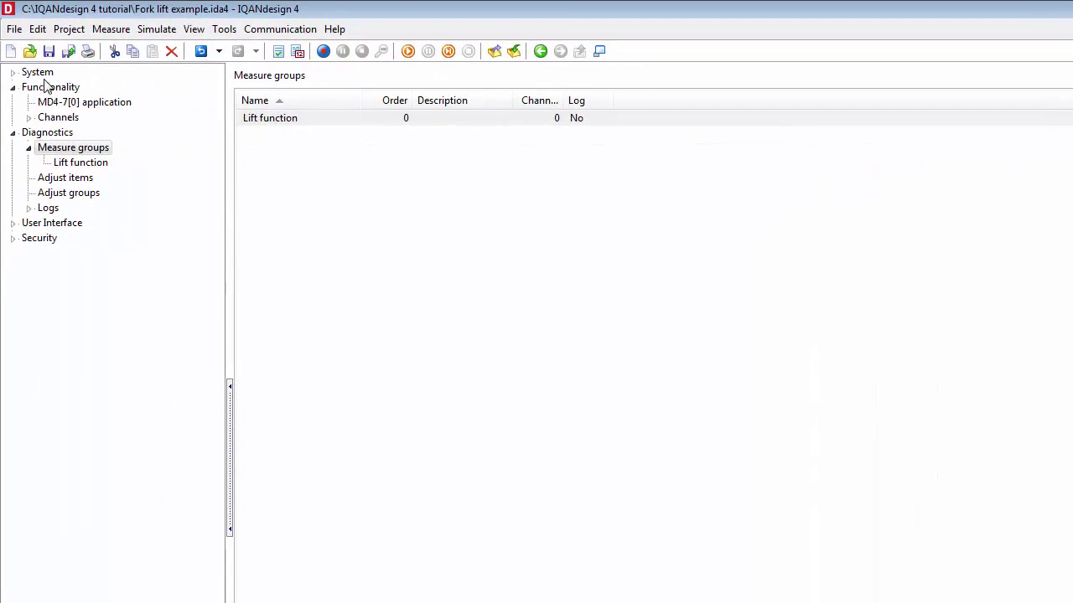
{"action": "left_click", "coordinate": [65, 101]}
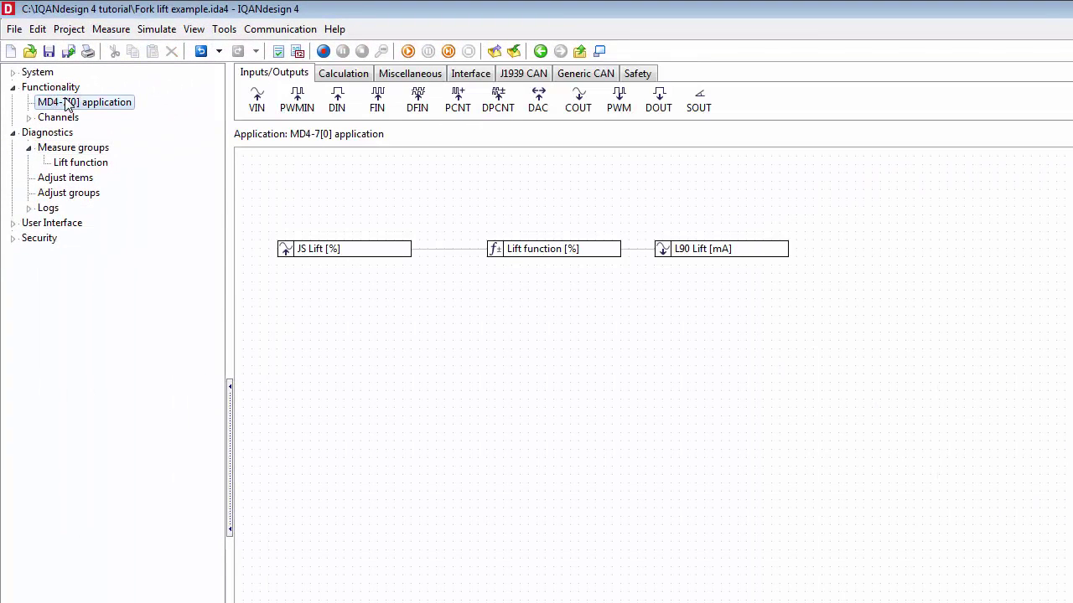
Drop the JS Lift, Lift function and L90 Lift blocks into the Lift function measure group
{"action": "left_click_drag", "start_coordinate": [817, 282], "coordinate": [100, 161]}
{"action": "left_click", "coordinate": [355, 251]}
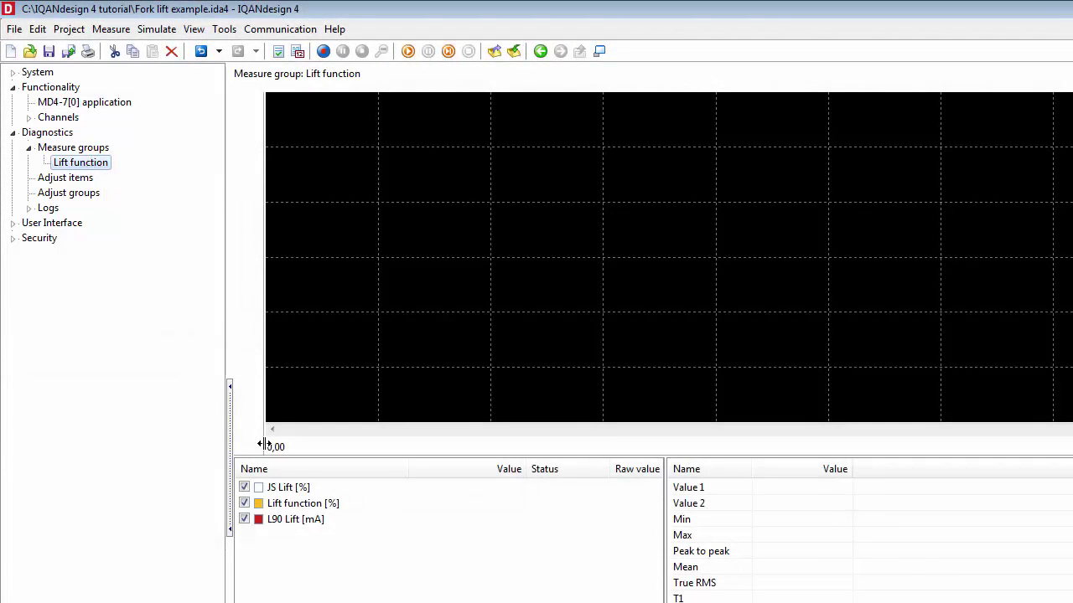
{"action": "left_click", "coordinate": [277, 487]}
{"action": "left_click", "coordinate": [285, 506]}
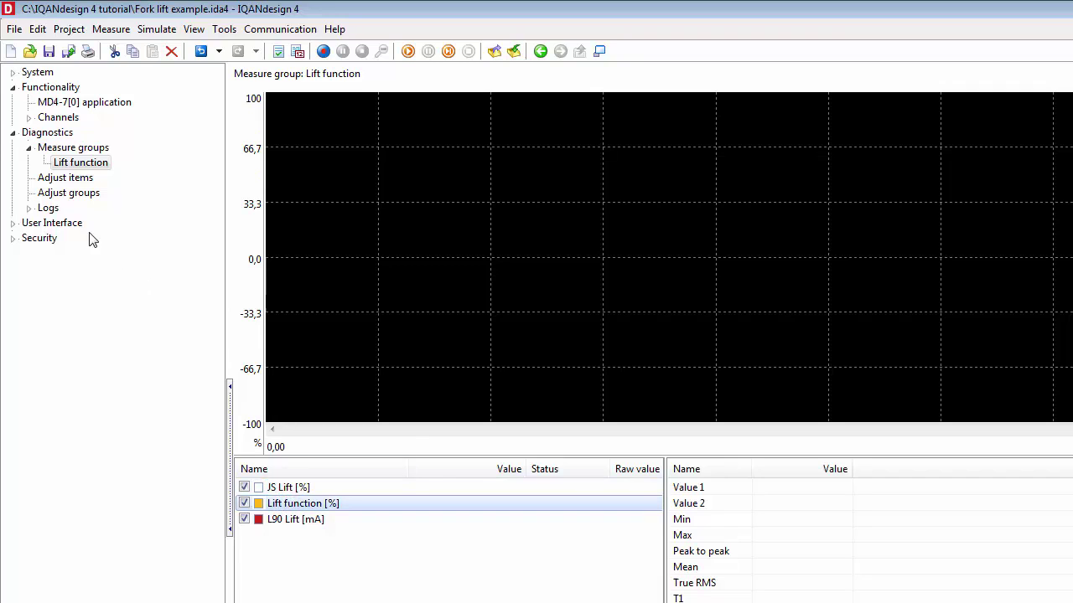
{"action": "left_click", "coordinate": [57, 225]}
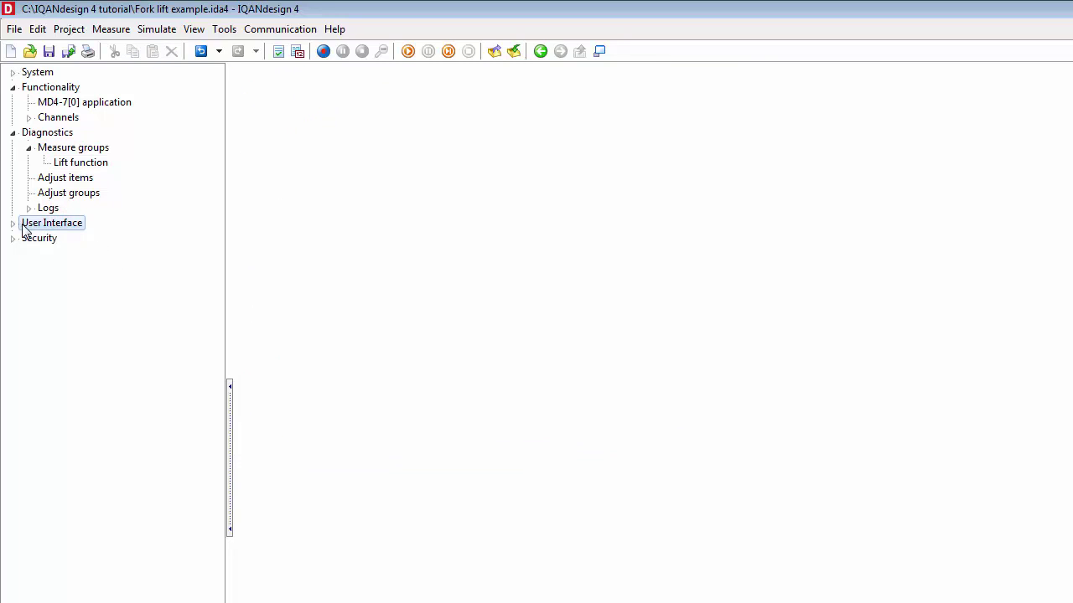
Add a new display page under MD4-7[0] display pages and open it
{"action": "left_click", "coordinate": [13, 223]}
{"action": "left_click", "coordinate": [47, 241]}
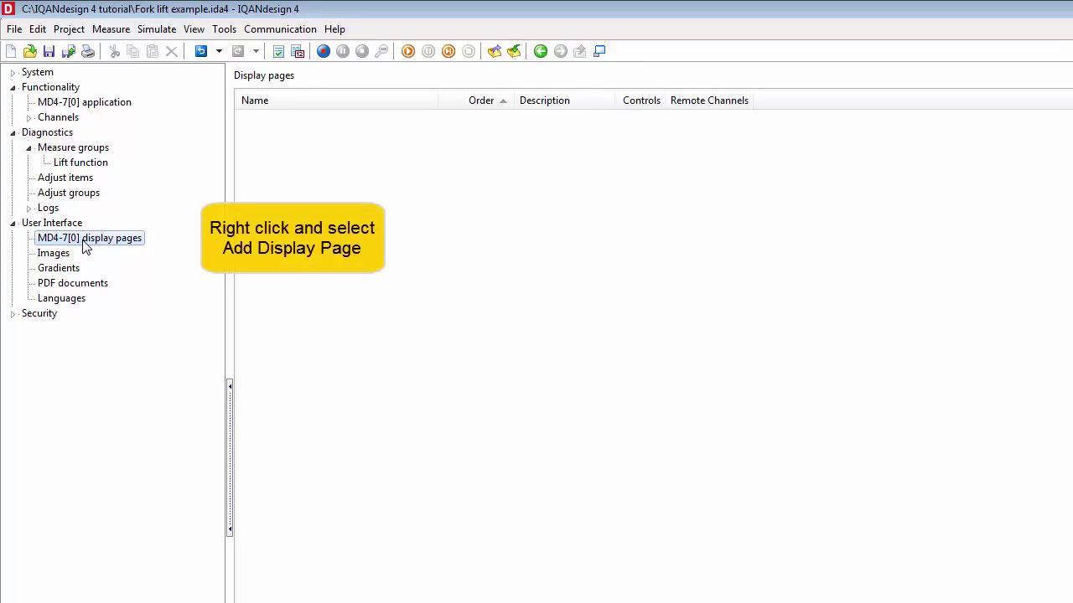
{"action": "right_click", "coordinate": [85, 245]}
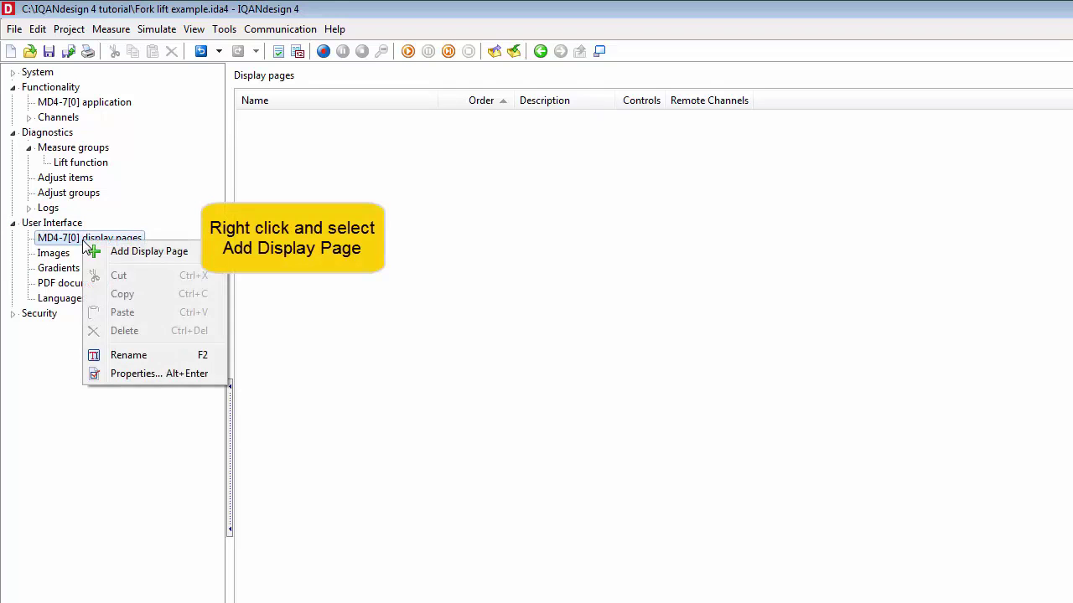
{"action": "left_click", "coordinate": [134, 252]}
{"action": "double_click", "coordinate": [134, 252]}
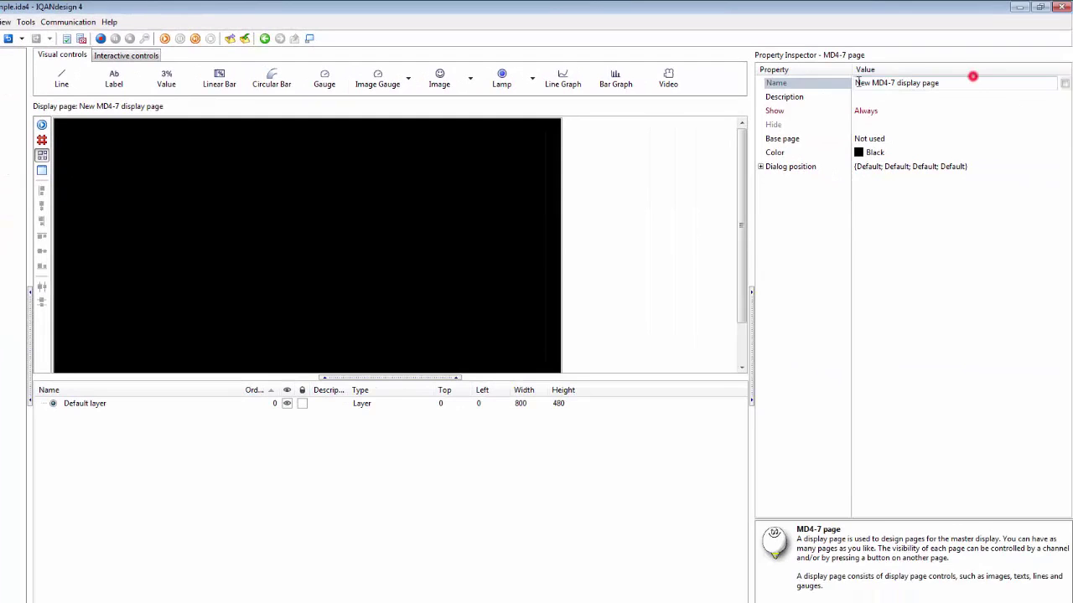
Name the new display page 'Main page'
{"action": "left_click", "coordinate": [775, 99]}
{"action": "left_click", "coordinate": [880, 80]}
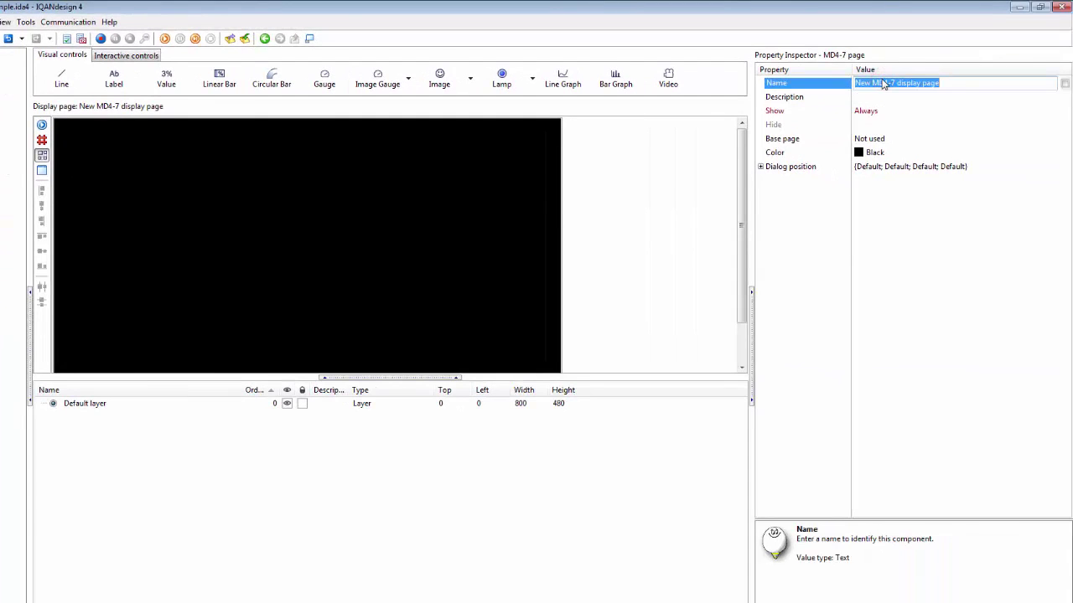
{"action": "type", "text": "Main page"}
{"action": "key", "text": "Return"}
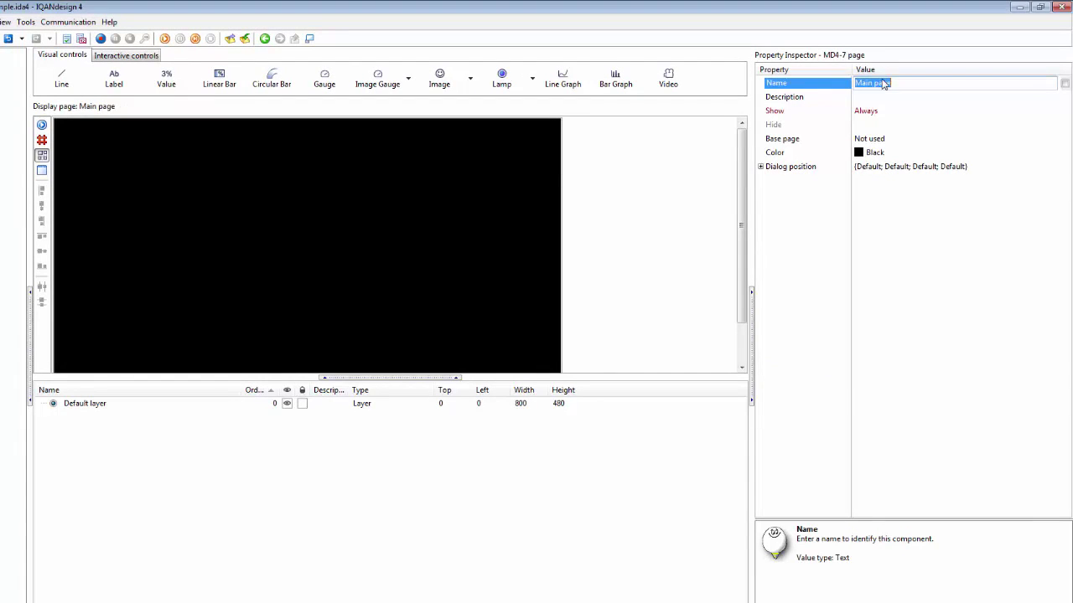
Place a Menu large symbol button from the Buttons image library at the Main page's top-left
{"action": "left_click", "coordinate": [141, 58]}
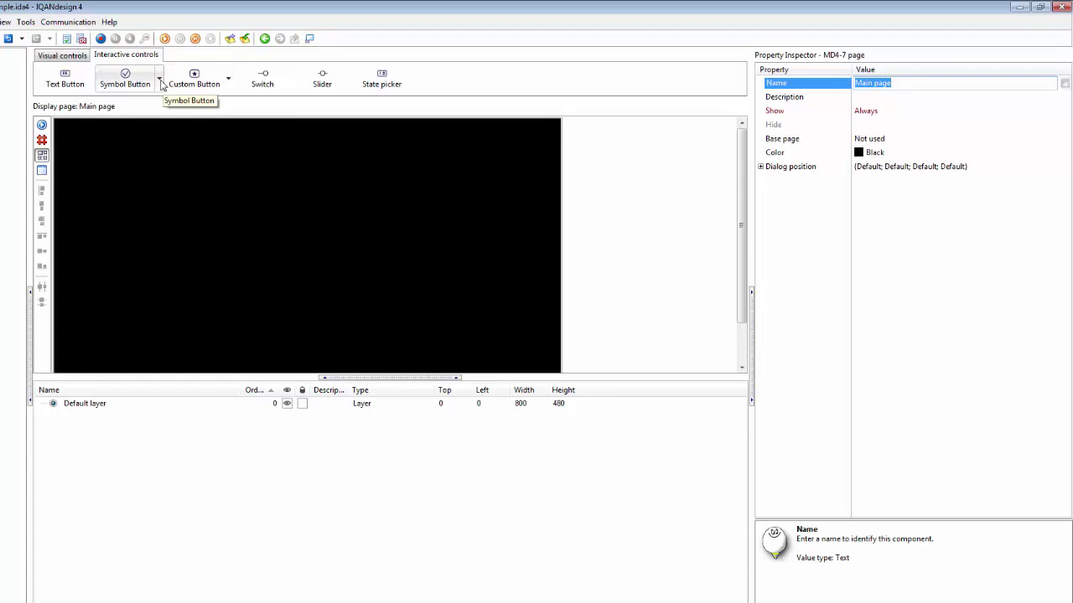
{"action": "left_click", "coordinate": [160, 81]}
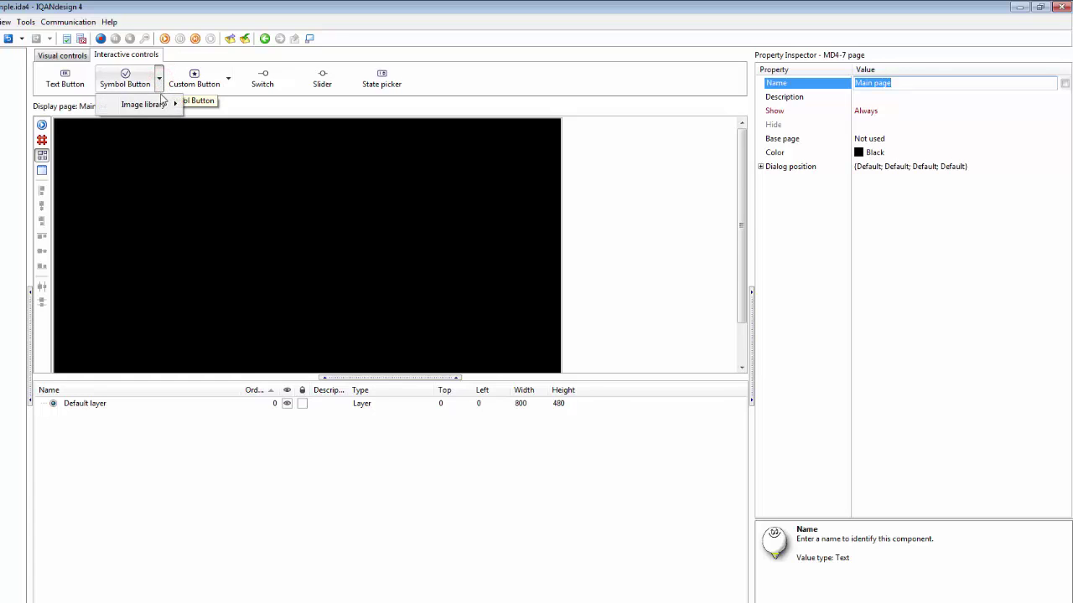
{"action": "mouse_move", "coordinate": [162, 105]}
{"action": "mouse_move", "coordinate": [206, 109]}
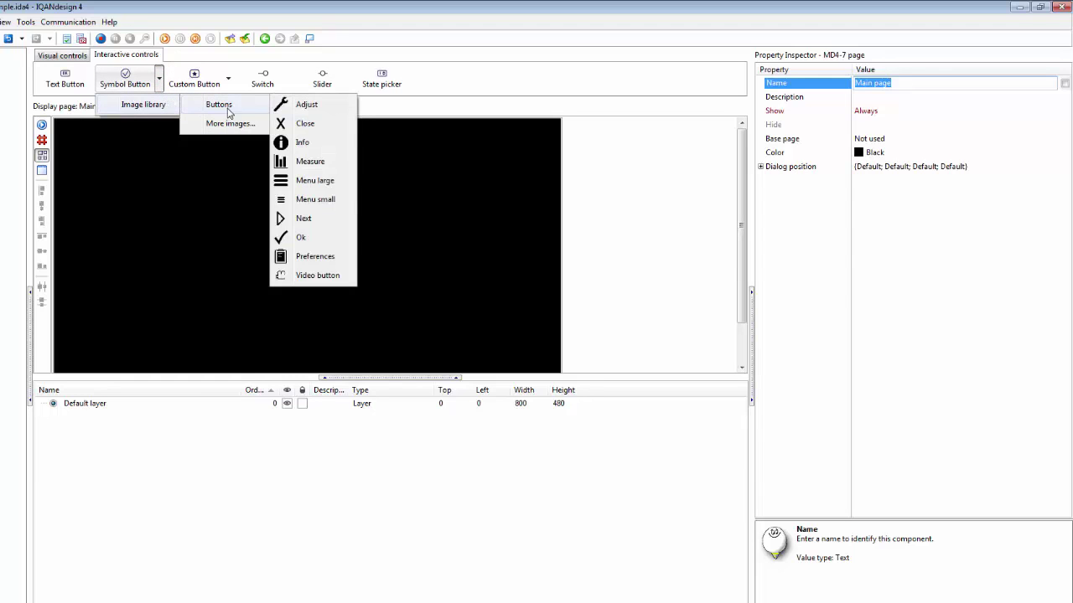
{"action": "left_click", "coordinate": [311, 185]}
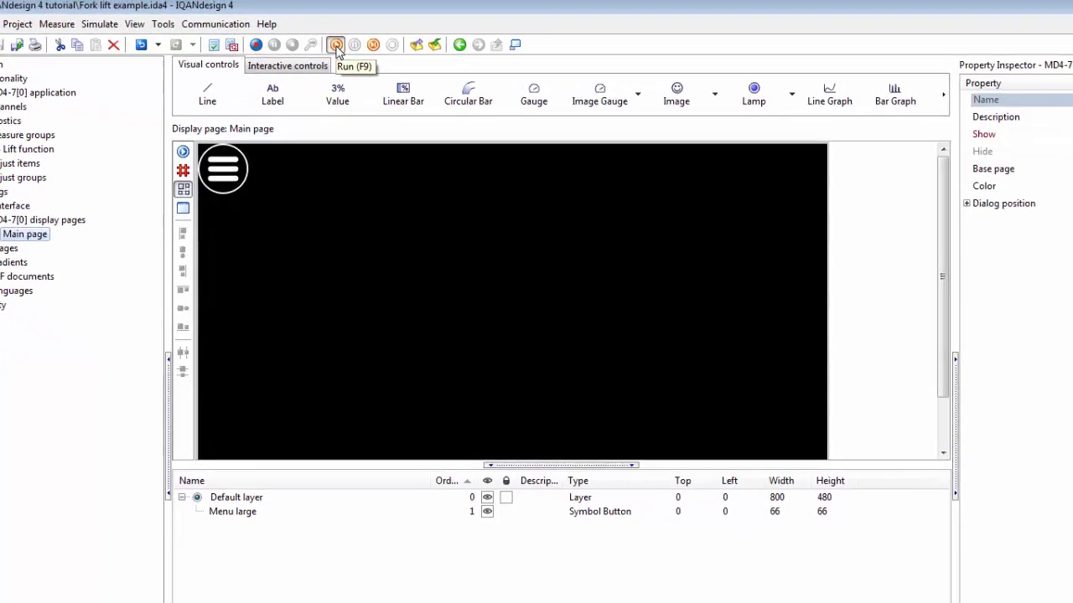
Run the application in the simulator, arrange its windows, and drop JS Lift to 0 mV to trigger the low error
{"action": "left_click", "coordinate": [237, 11]}
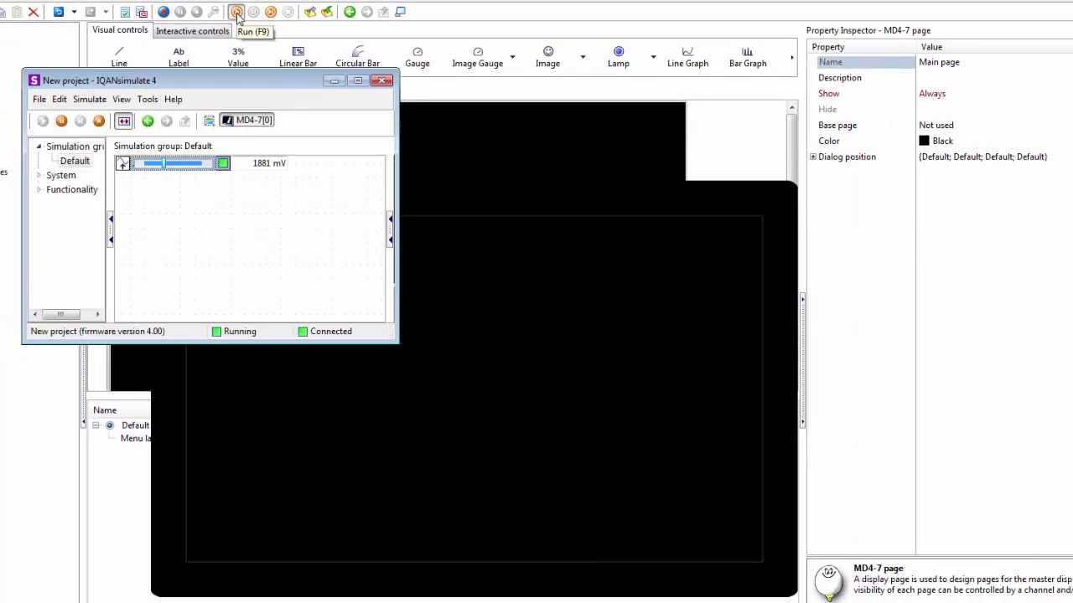
{"action": "left_click_drag", "start_coordinate": [264, 94], "coordinate": [251, 96]}
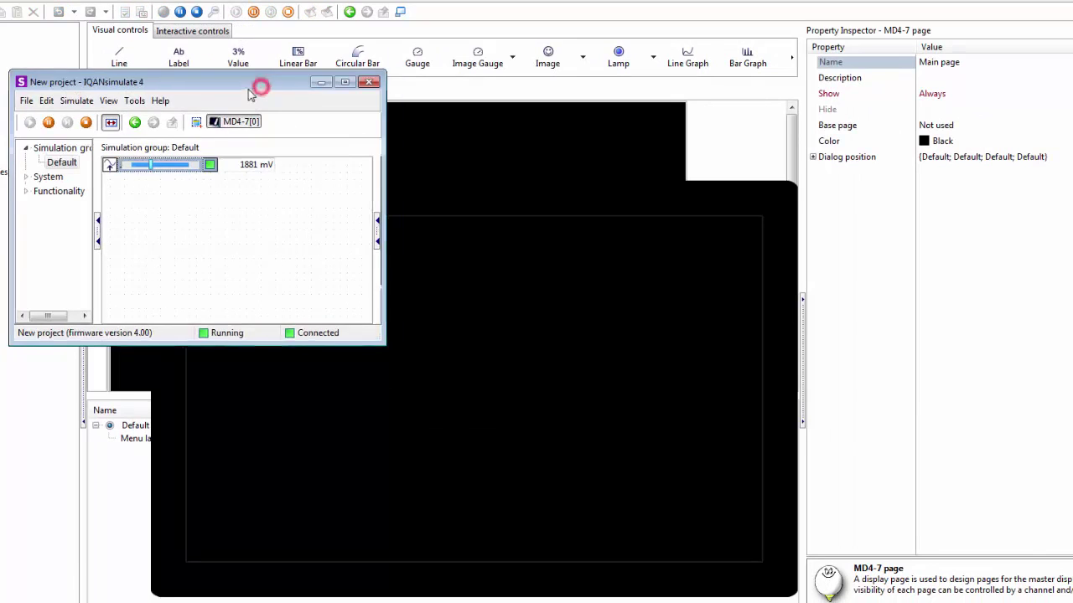
{"action": "left_click_drag", "start_coordinate": [450, 201], "coordinate": [589, 182]}
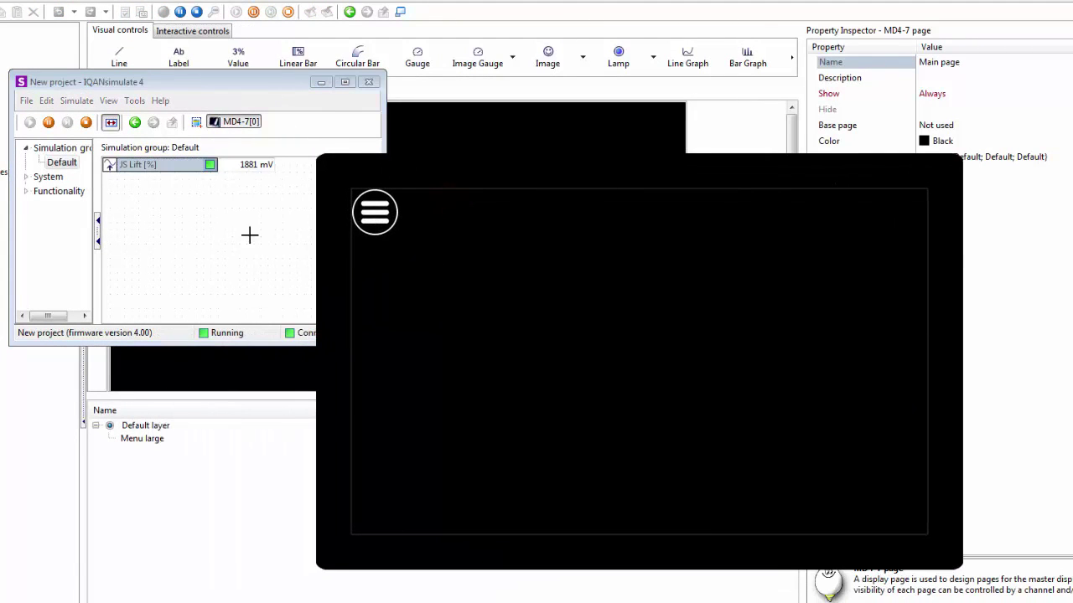
{"action": "left_click", "coordinate": [168, 167]}
{"action": "left_click_drag", "start_coordinate": [149, 165], "coordinate": [113, 166]}
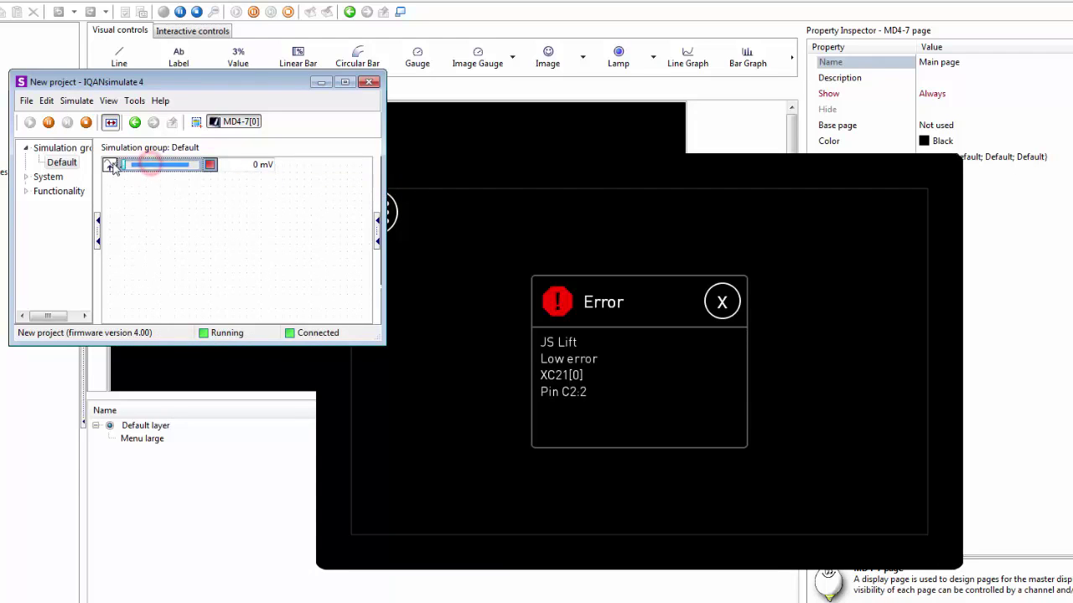
On the simulated display, go to Menu > Measure > Lift function
{"action": "left_click", "coordinate": [488, 189]}
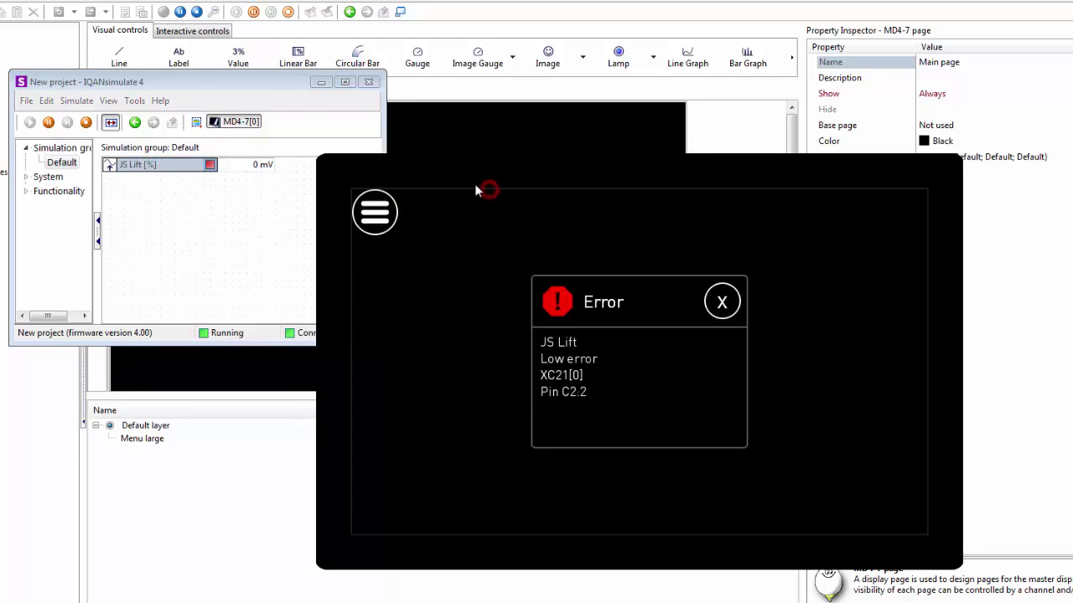
{"action": "left_click_drag", "start_coordinate": [473, 176], "coordinate": [544, 154]}
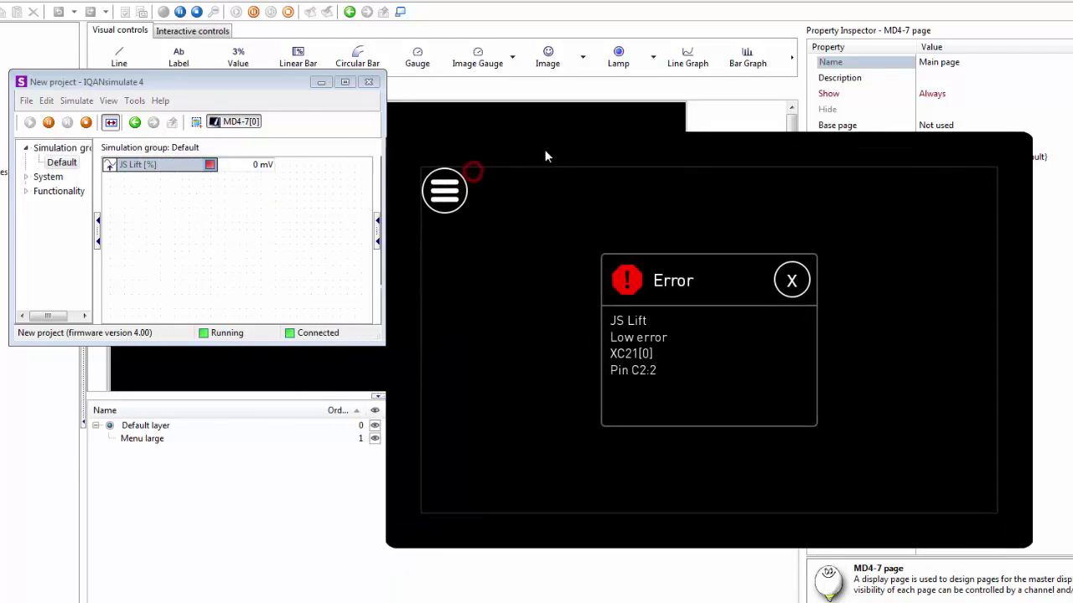
{"action": "left_click", "coordinate": [448, 199]}
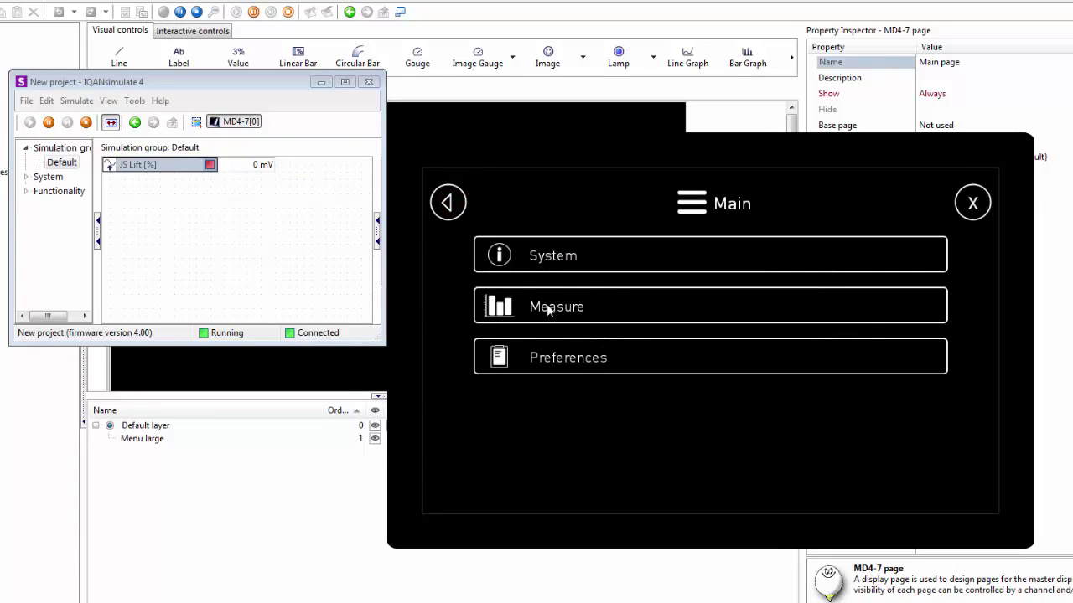
{"action": "left_click", "coordinate": [546, 309]}
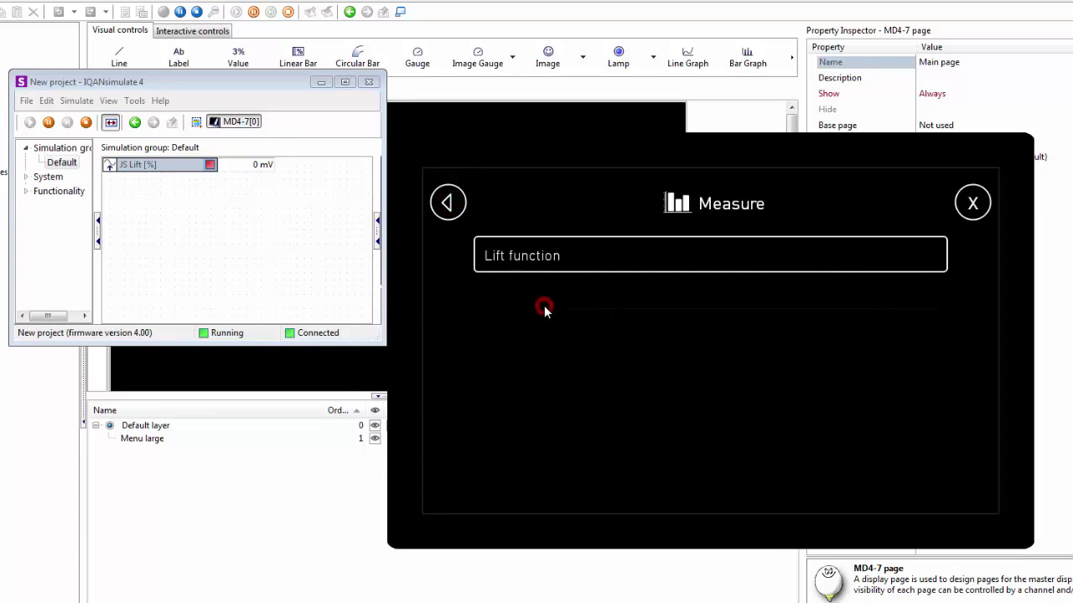
{"action": "left_click", "coordinate": [528, 256]}
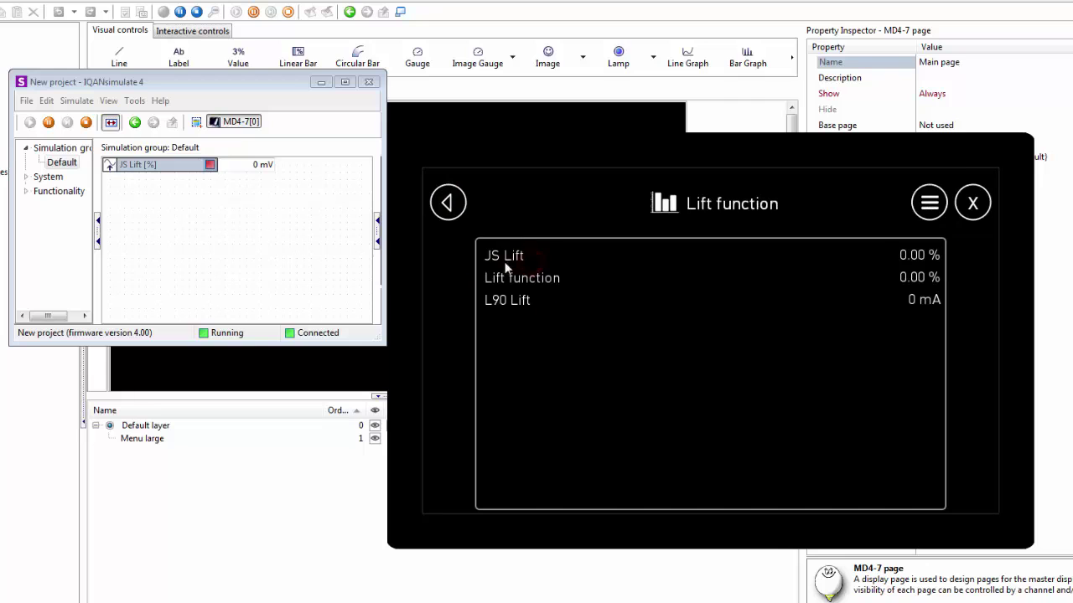
Raise JS Lift to 1634 mV and select the Lift function measure group
{"action": "left_click", "coordinate": [164, 168]}
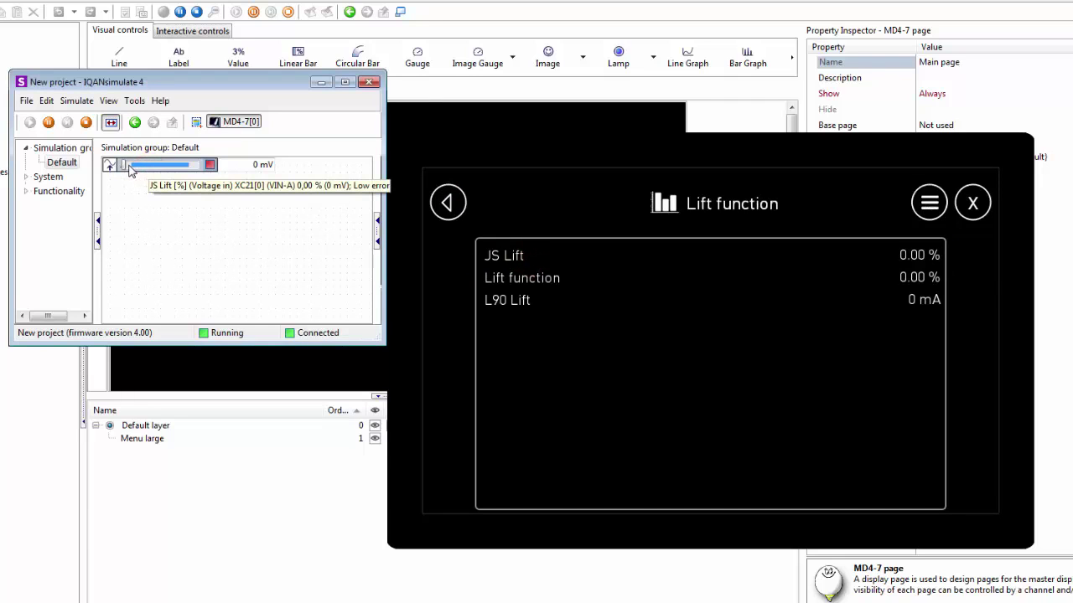
{"action": "left_click_drag", "start_coordinate": [124, 168], "coordinate": [147, 163]}
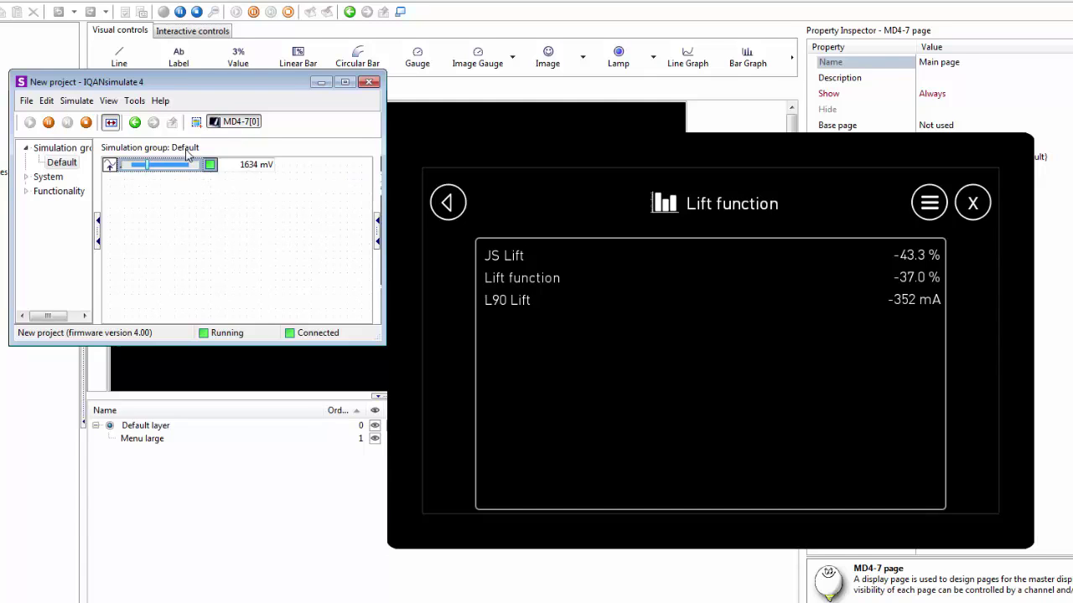
{"action": "left_click_drag", "start_coordinate": [213, 82], "coordinate": [230, 103]}
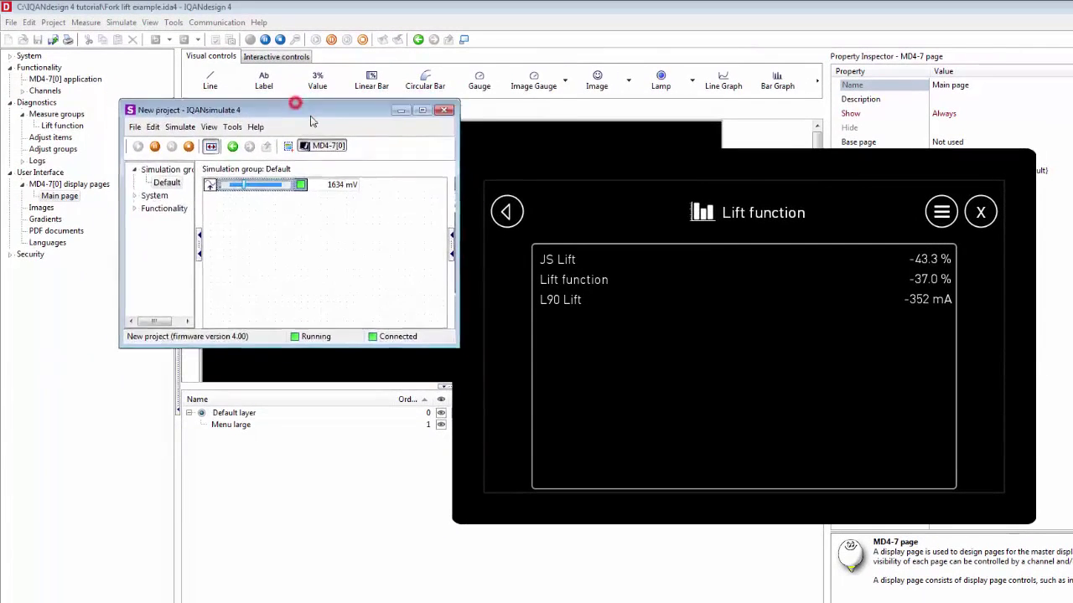
{"action": "left_click_drag", "start_coordinate": [310, 122], "coordinate": [360, 203]}
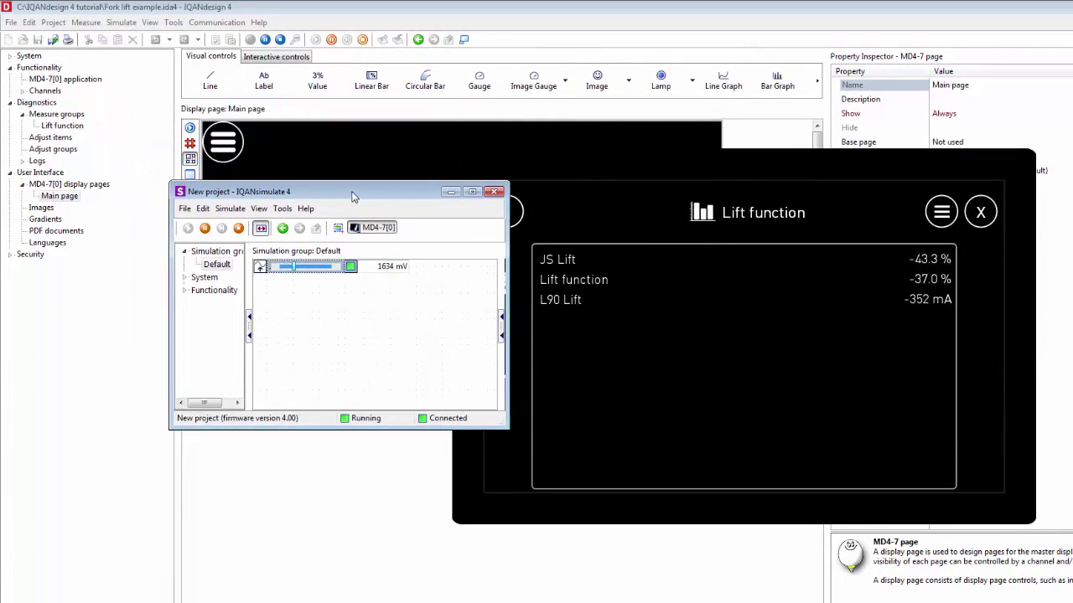
{"action": "left_click", "coordinate": [64, 128]}
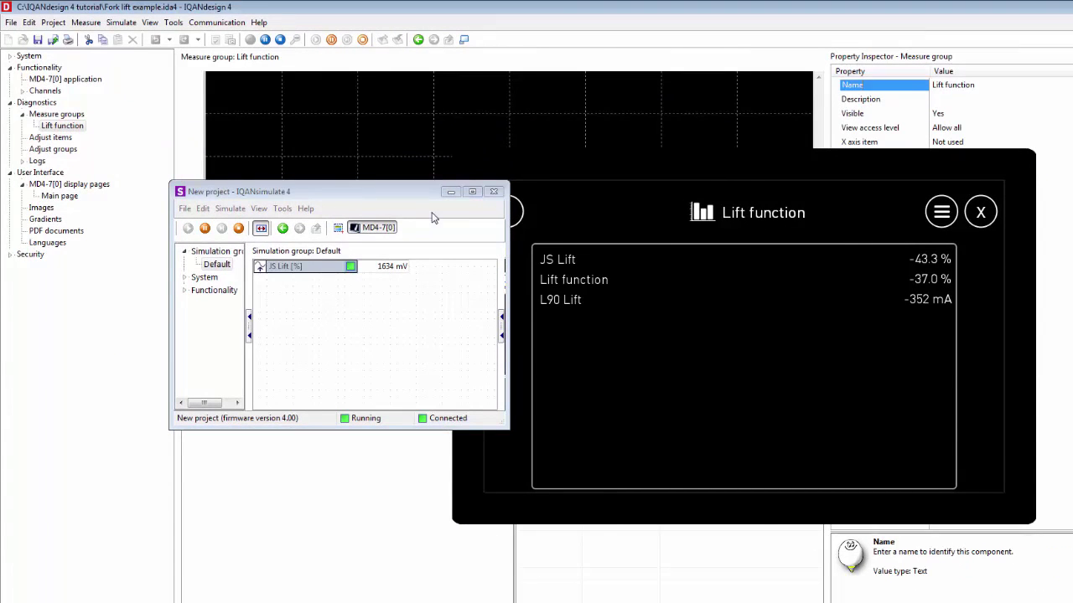
Log L90 Lift while raising JS Lift to 4109 mV, so L90 Lift reaches 456 mA
{"action": "left_click", "coordinate": [377, 230]}
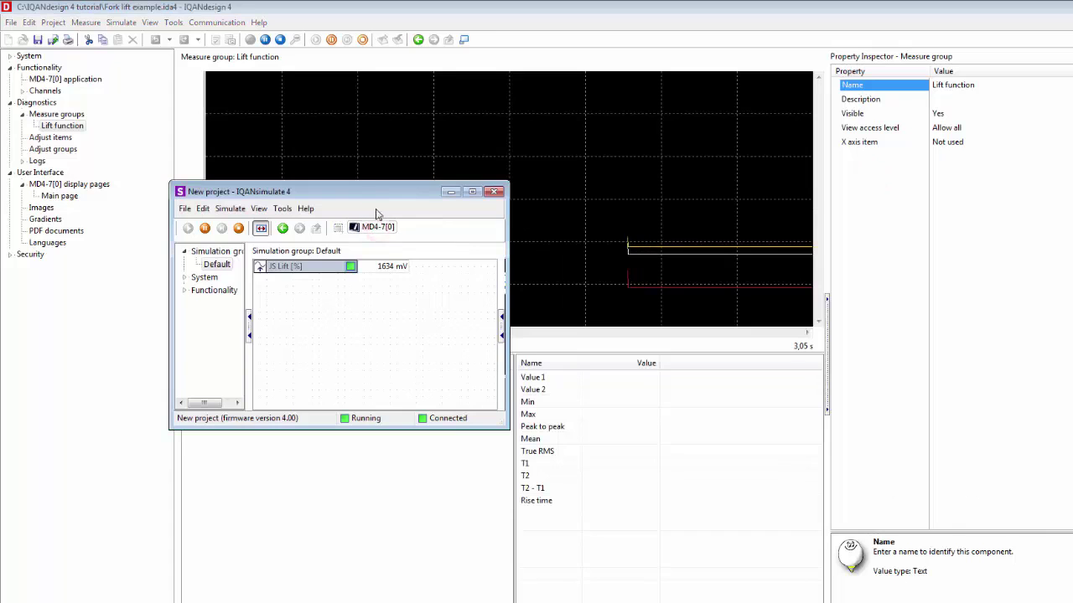
{"action": "left_click_drag", "start_coordinate": [359, 187], "coordinate": [686, 369]}
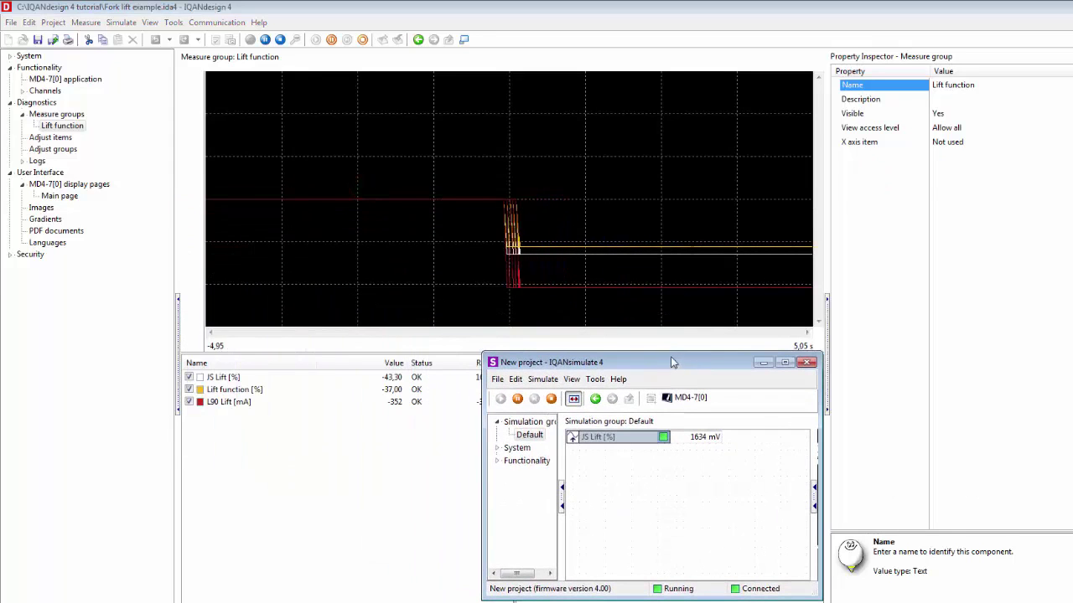
{"action": "left_click", "coordinate": [240, 402]}
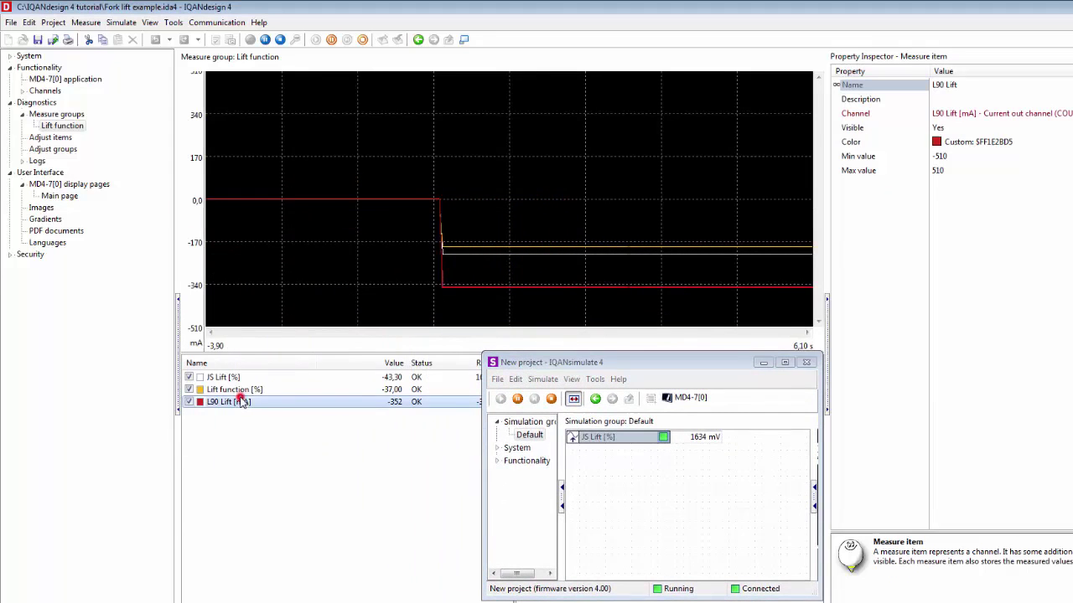
{"action": "left_click", "coordinate": [590, 439]}
{"action": "left_click_drag", "start_coordinate": [609, 443], "coordinate": [640, 443]}
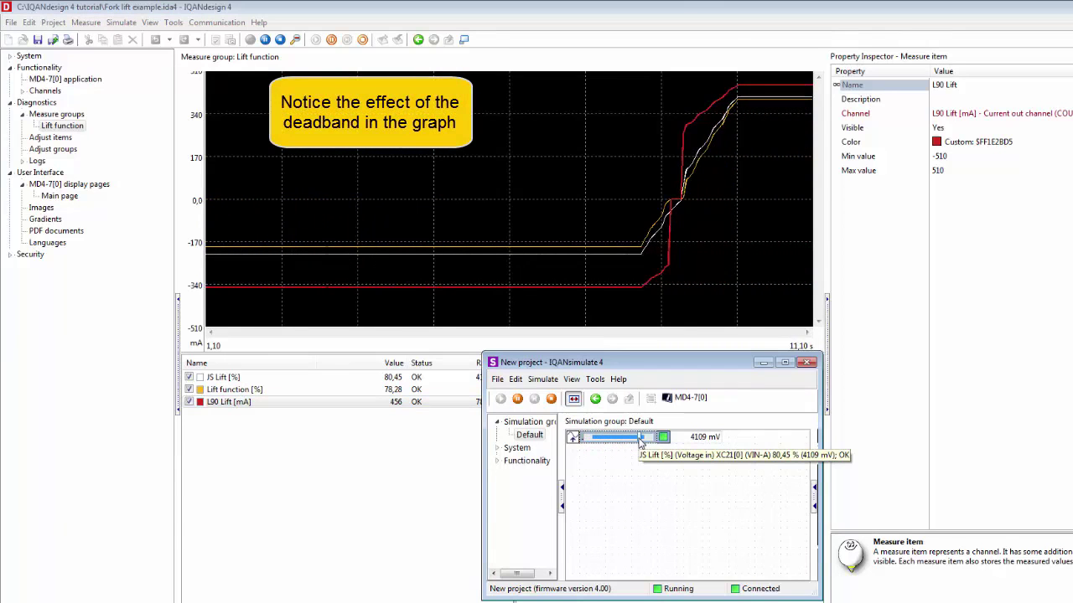
Navigate the display back to System > Logs and browse the MD4-7[0] log records
{"action": "left_click", "coordinate": [676, 402]}
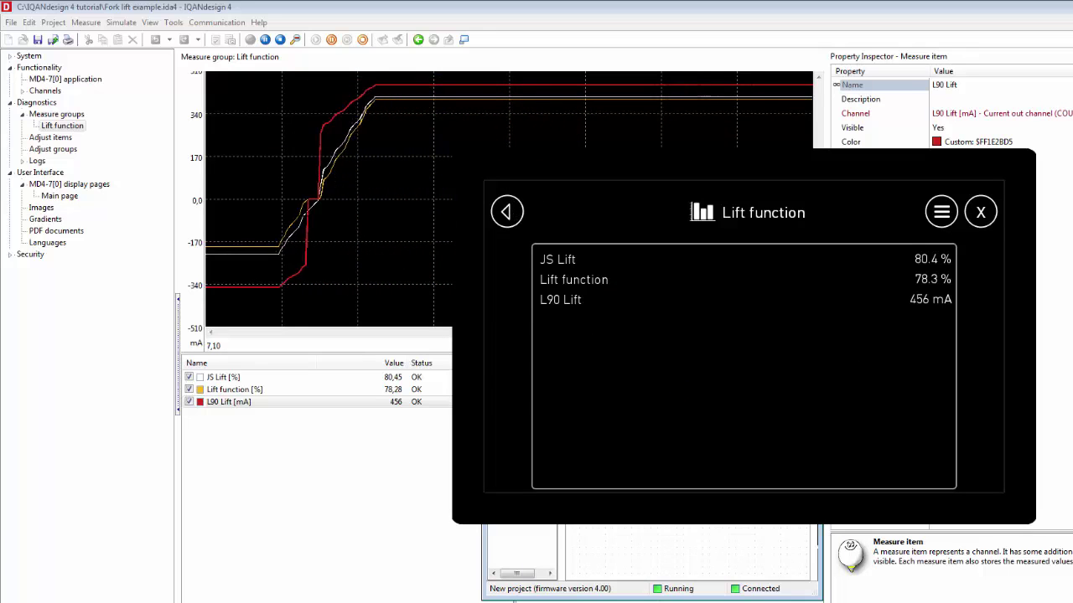
{"action": "left_click", "coordinate": [507, 212]}
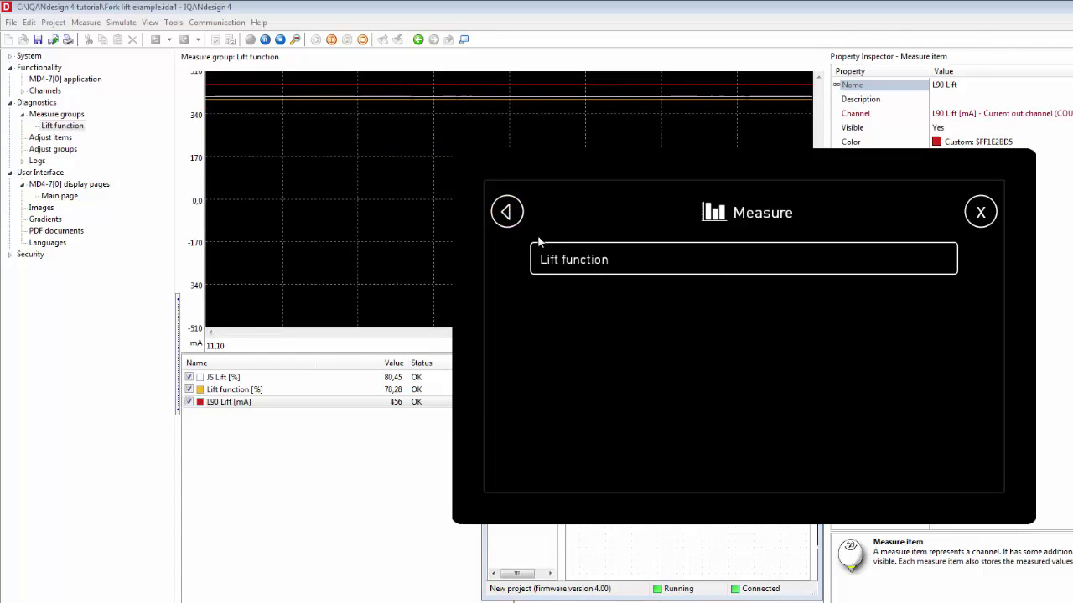
{"action": "left_click", "coordinate": [507, 212]}
{"action": "left_click", "coordinate": [566, 252]}
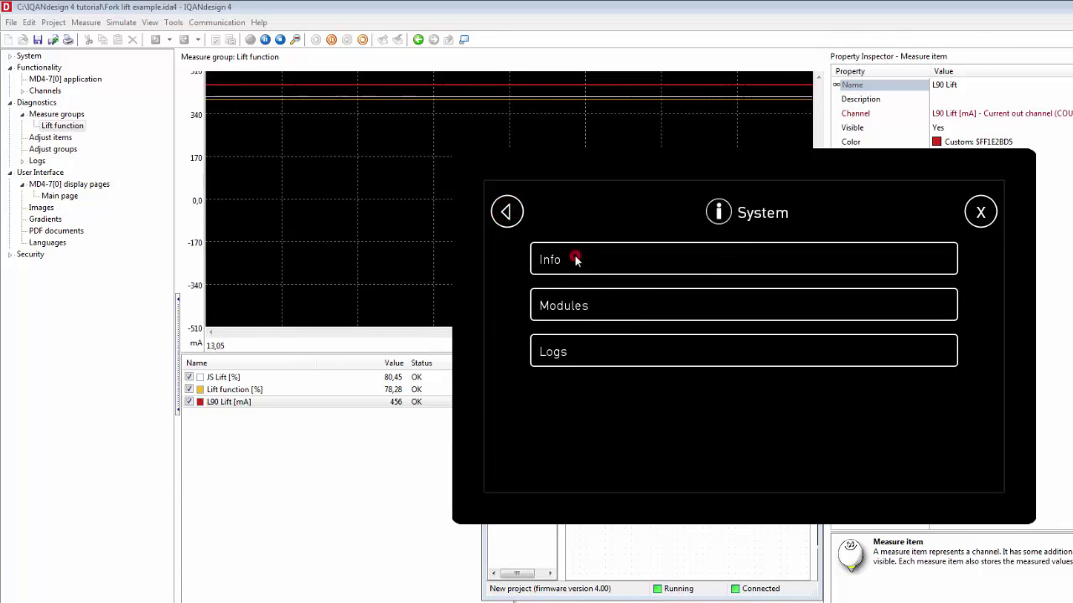
{"action": "left_click_drag", "start_coordinate": [640, 163], "coordinate": [453, 105]}
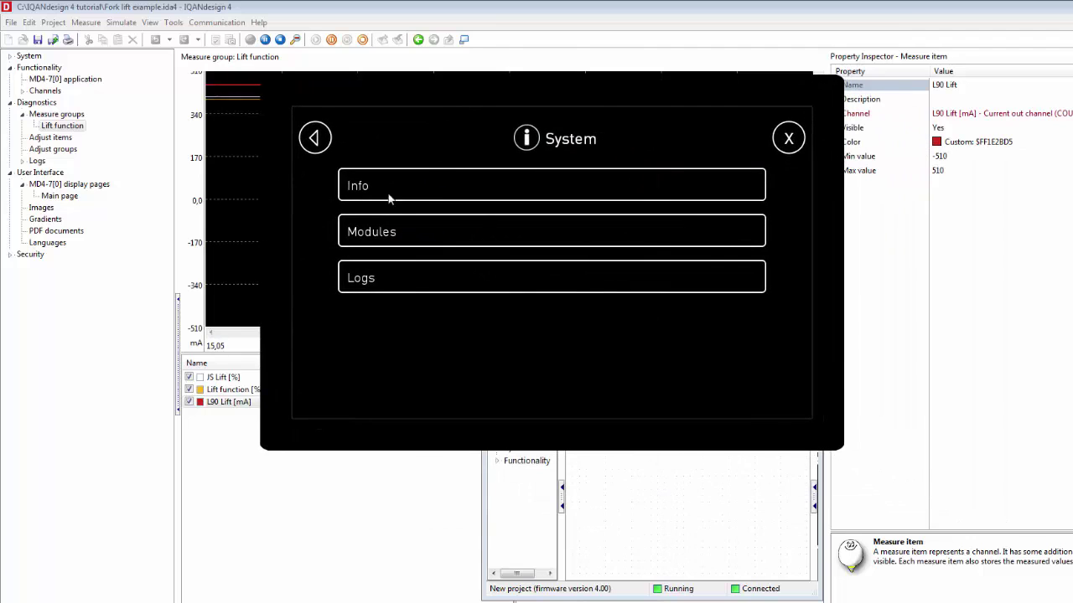
{"action": "left_click", "coordinate": [413, 277]}
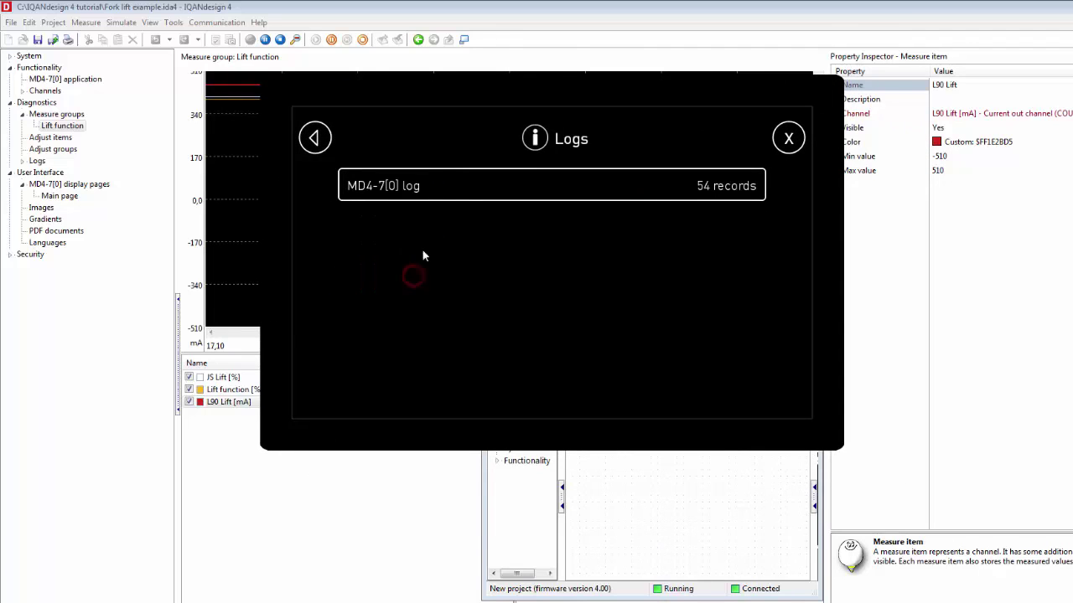
{"action": "left_click", "coordinate": [421, 186]}
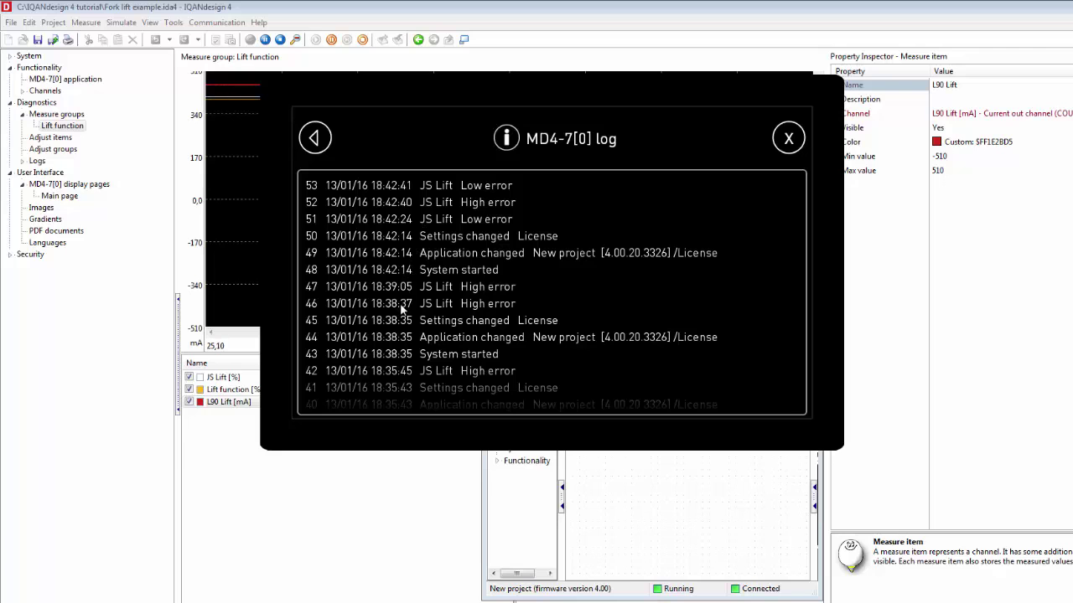
{"action": "scroll", "coordinate": [400, 306], "scroll_direction": "down", "scroll_amount": 1}
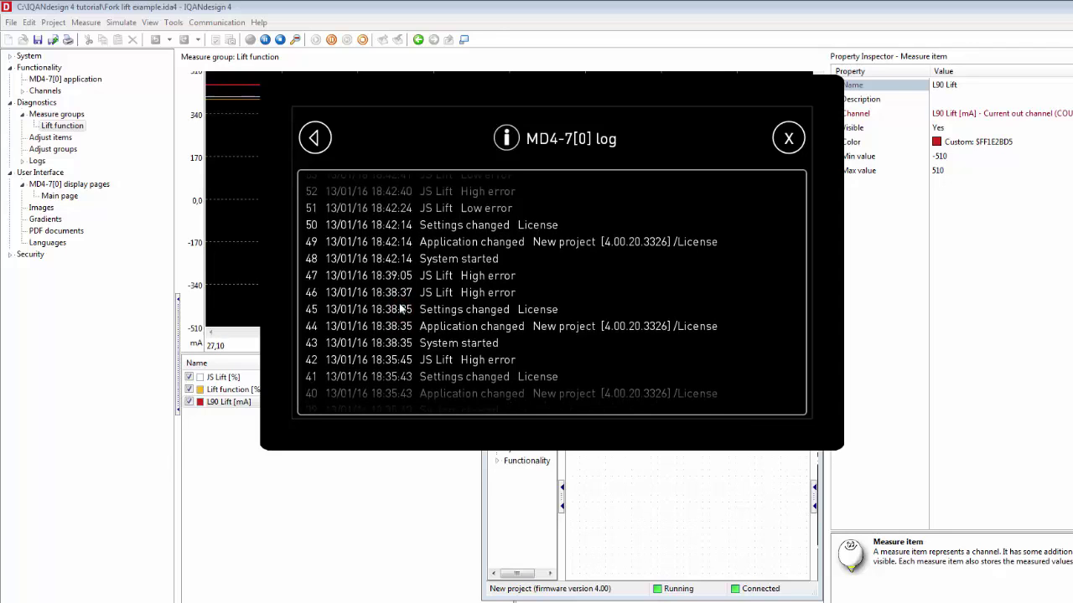
{"action": "scroll", "coordinate": [403, 298], "scroll_direction": "up", "scroll_amount": 1}
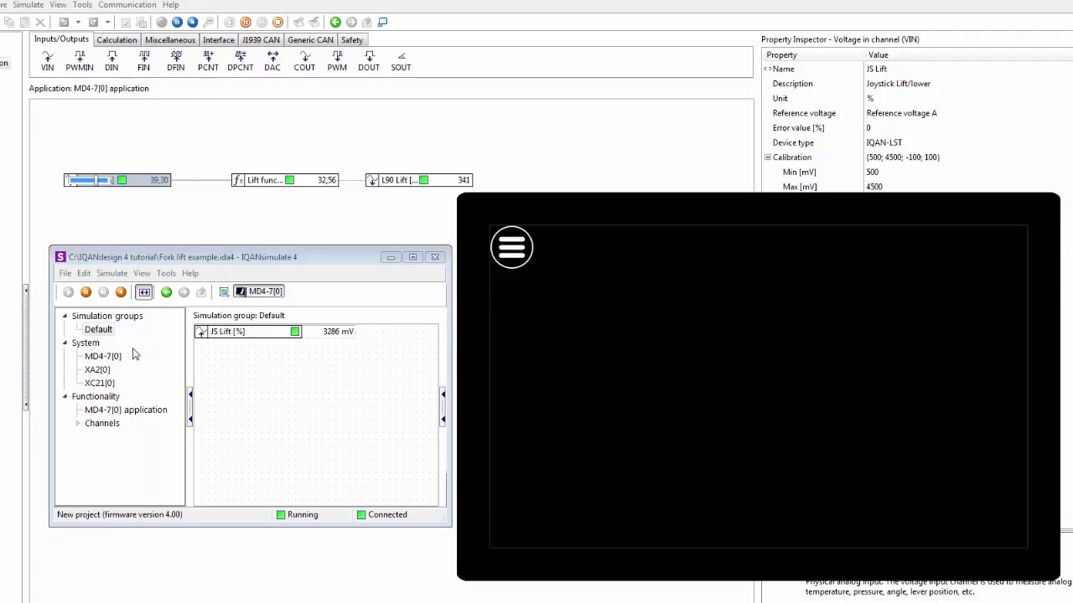
Set module XA2[0] to No contact in the System view and dismiss the display's error
{"action": "left_click", "coordinate": [103, 385]}
{"action": "left_click", "coordinate": [102, 386]}
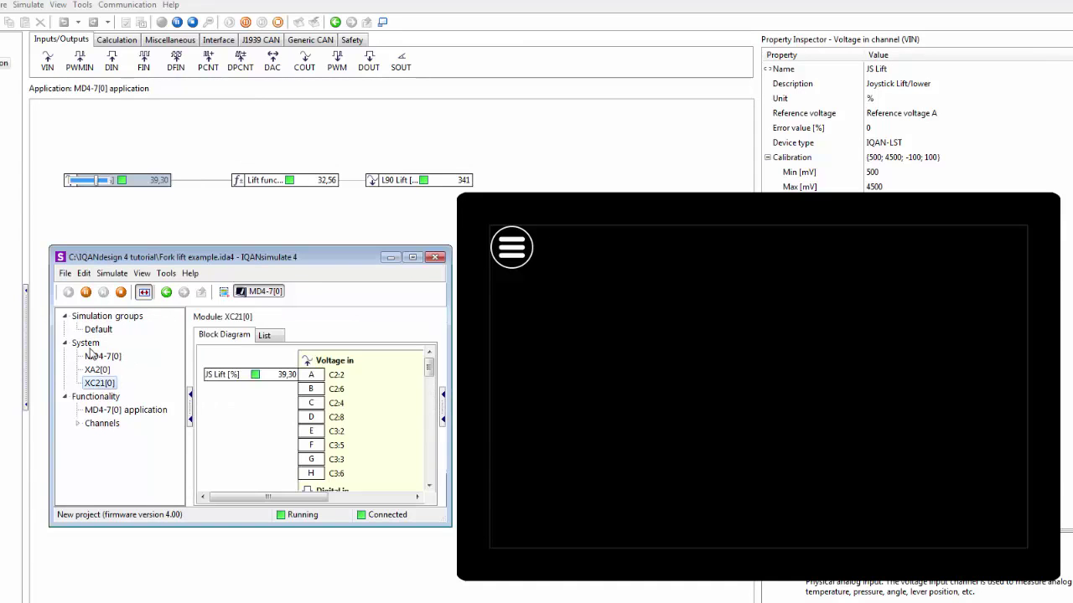
{"action": "left_click", "coordinate": [85, 343]}
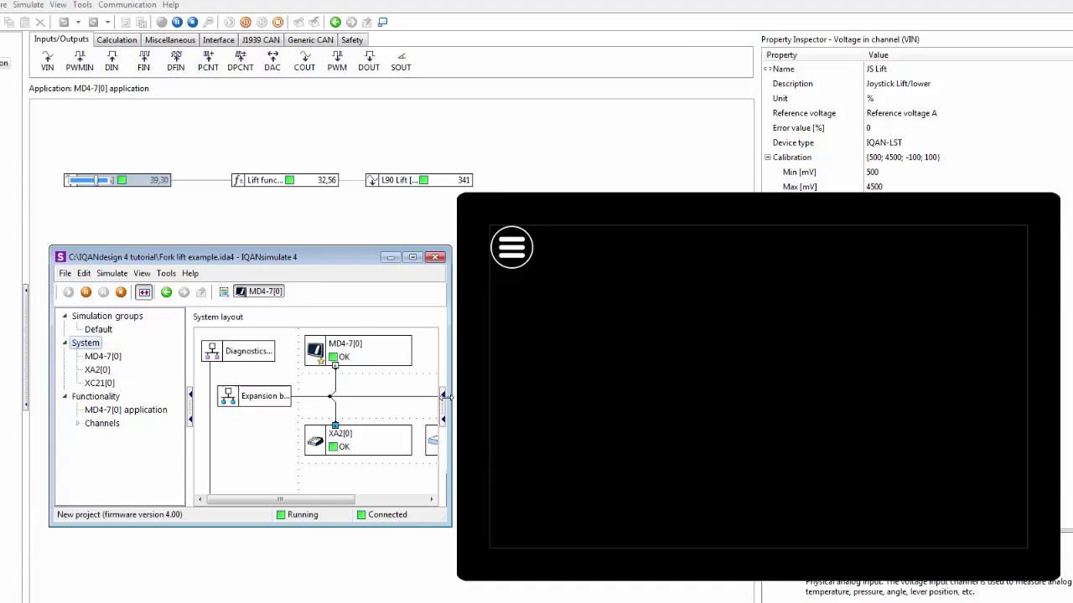
{"action": "left_click_drag", "start_coordinate": [451, 400], "coordinate": [621, 400]}
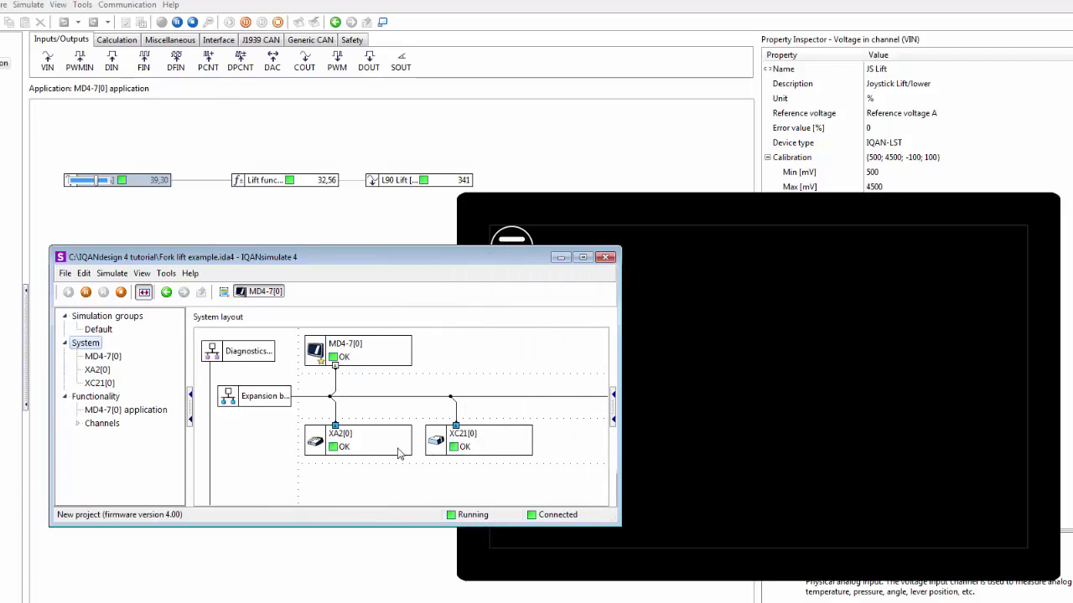
{"action": "left_click", "coordinate": [366, 445]}
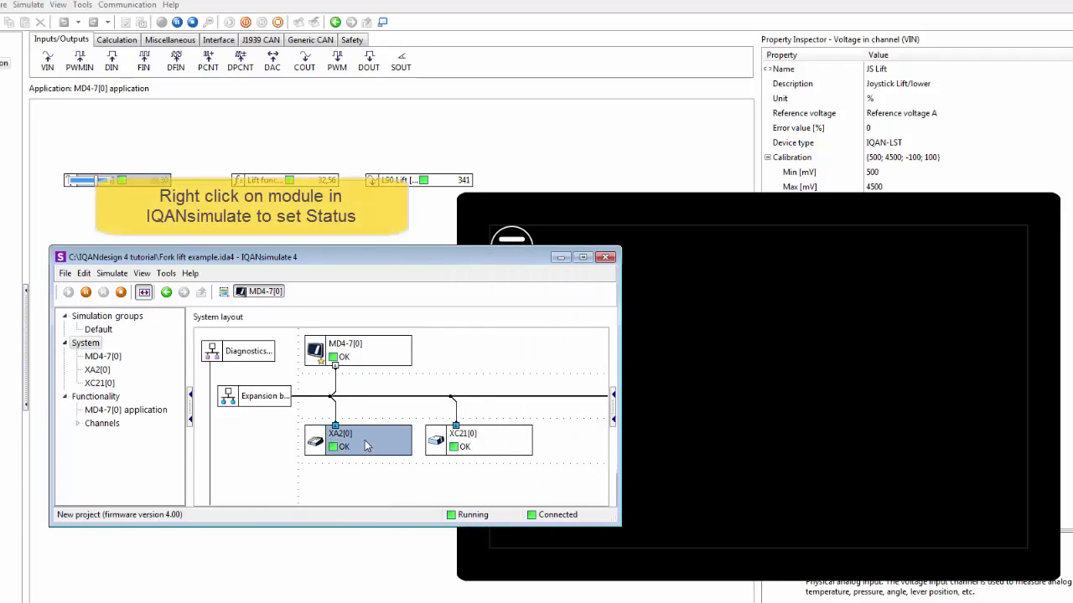
{"action": "right_click", "coordinate": [366, 445]}
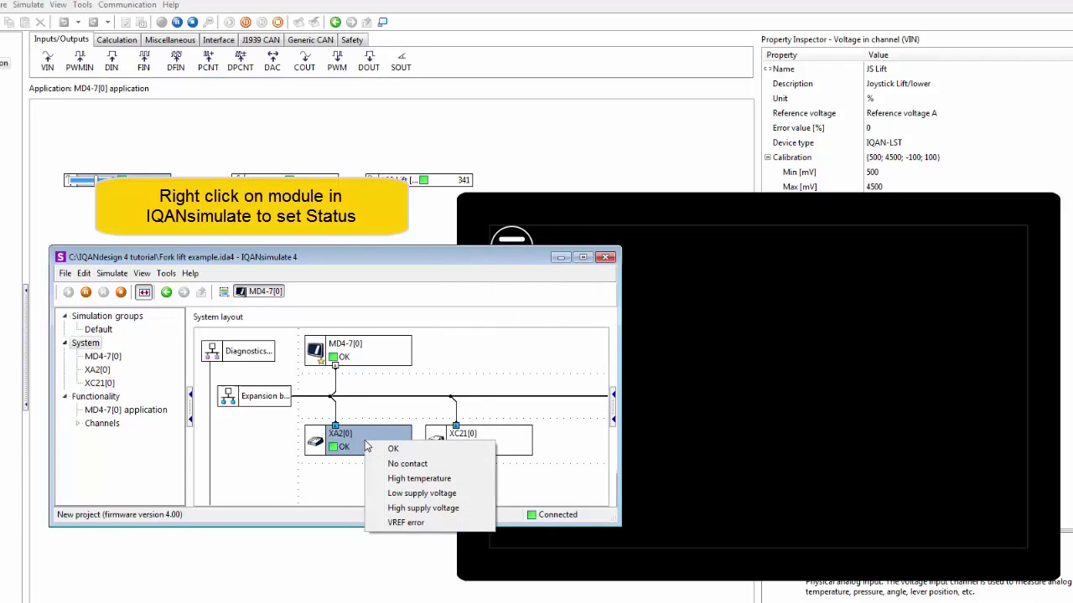
{"action": "left_click", "coordinate": [407, 463]}
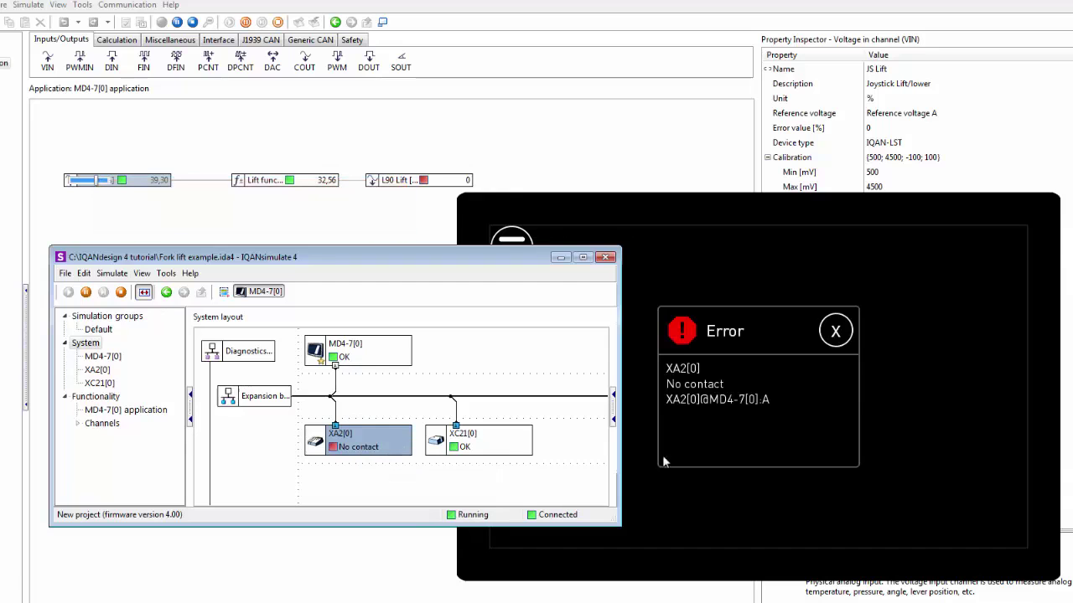
{"action": "left_click", "coordinate": [838, 340]}
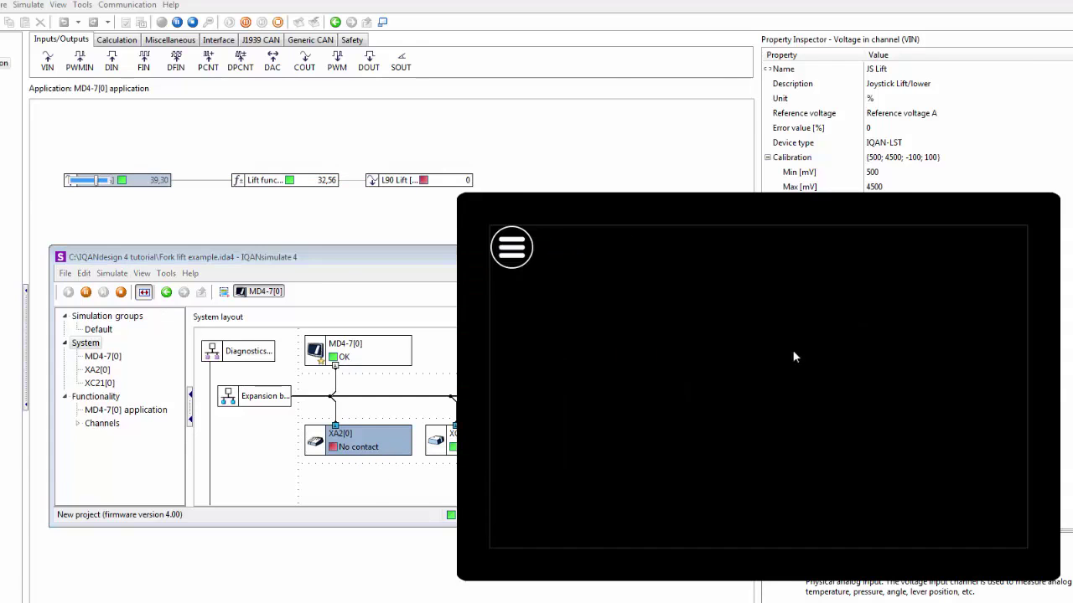
Restore XA2[0] to OK, reset JS Lift through 0 to about 46, and show the MD4-7[0] diagram
{"action": "right_click", "coordinate": [383, 445]}
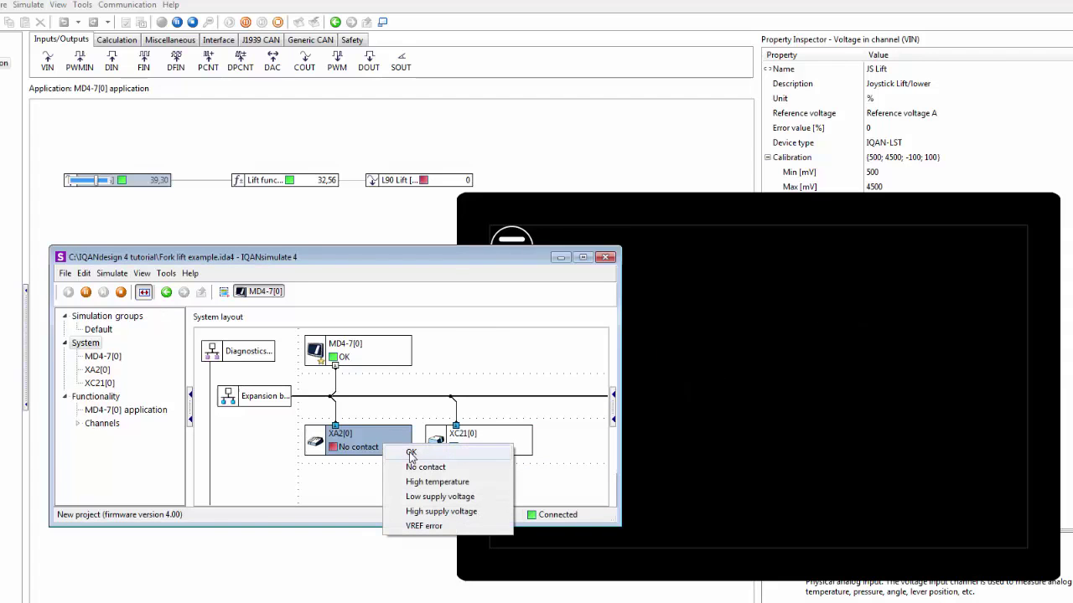
{"action": "left_click", "coordinate": [411, 453]}
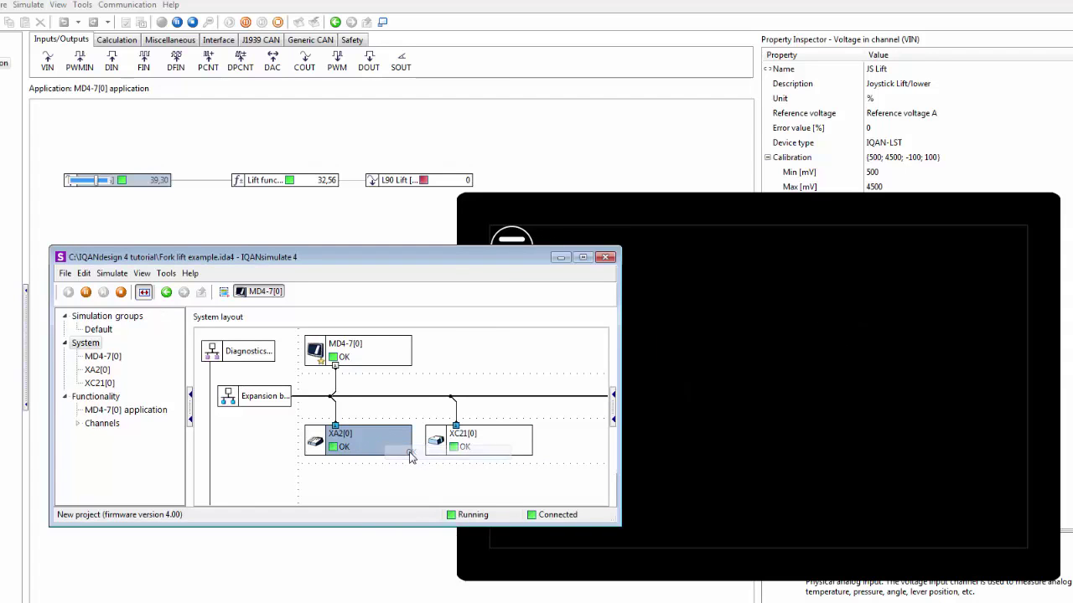
{"action": "left_click", "coordinate": [88, 184]}
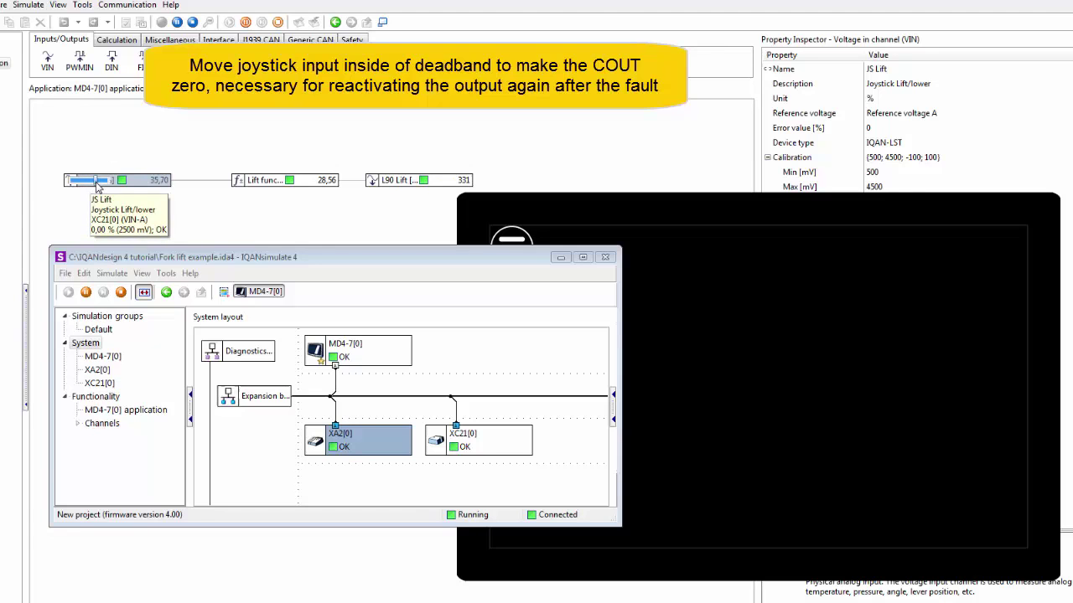
{"action": "left_click_drag", "start_coordinate": [91, 181], "coordinate": [102, 181]}
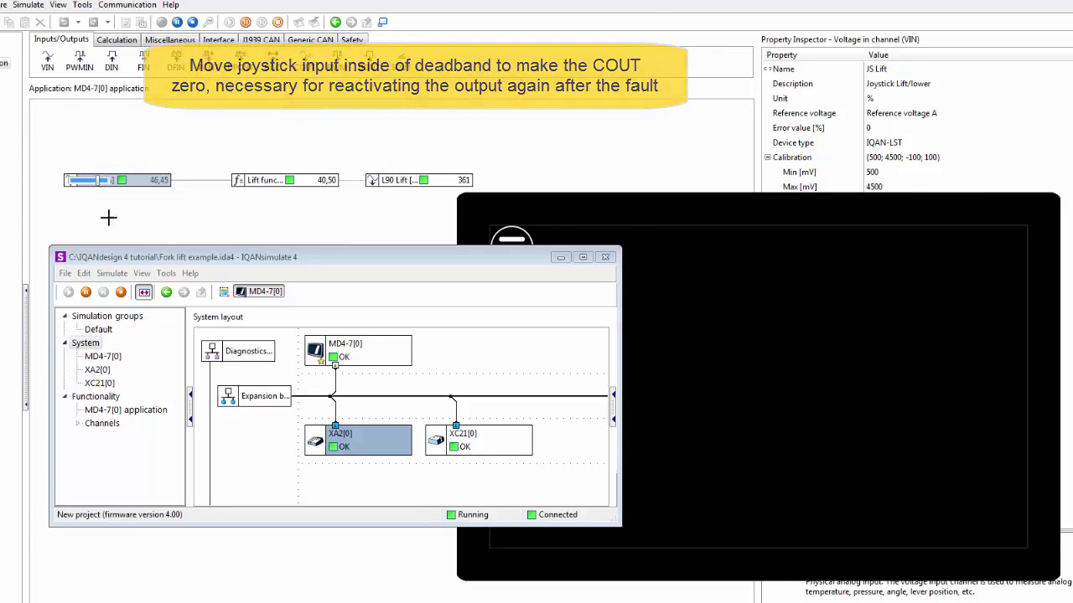
{"action": "left_click", "coordinate": [118, 411]}
{"action": "left_click_drag", "start_coordinate": [399, 500], "coordinate": [490, 455]}
Set the L90 Lift output status to Open load and dismiss the display's Open load error
{"action": "left_click", "coordinate": [503, 415]}
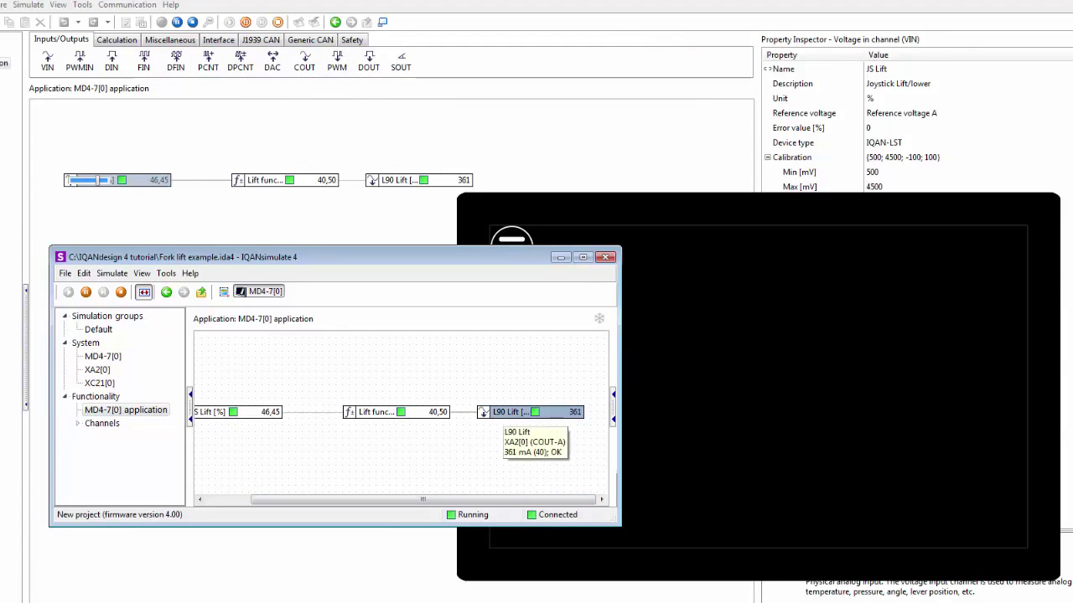
{"action": "right_click", "coordinate": [506, 419]}
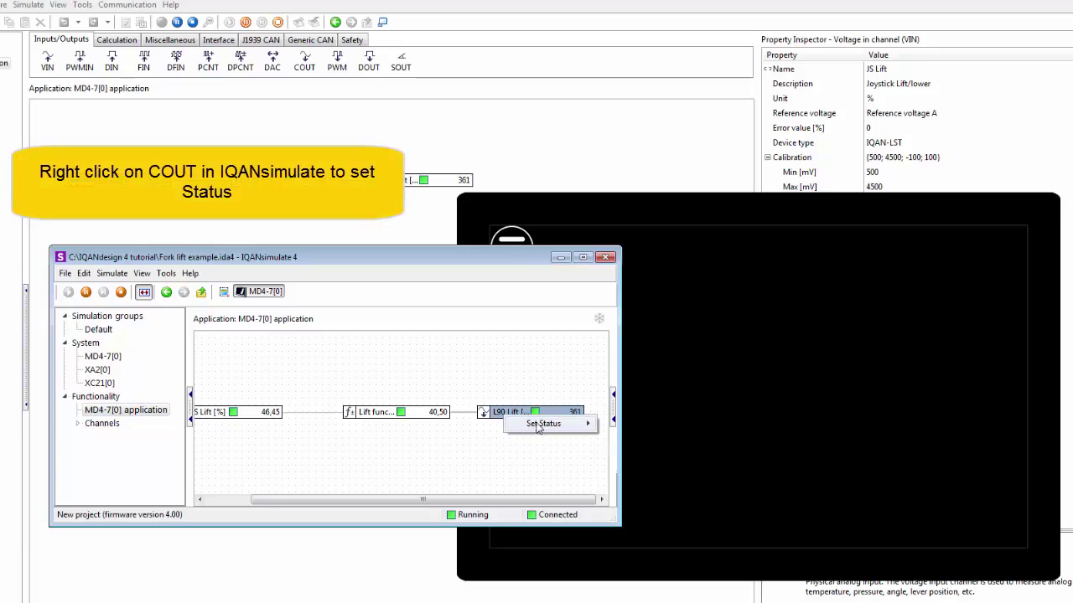
{"action": "mouse_move", "coordinate": [566, 429]}
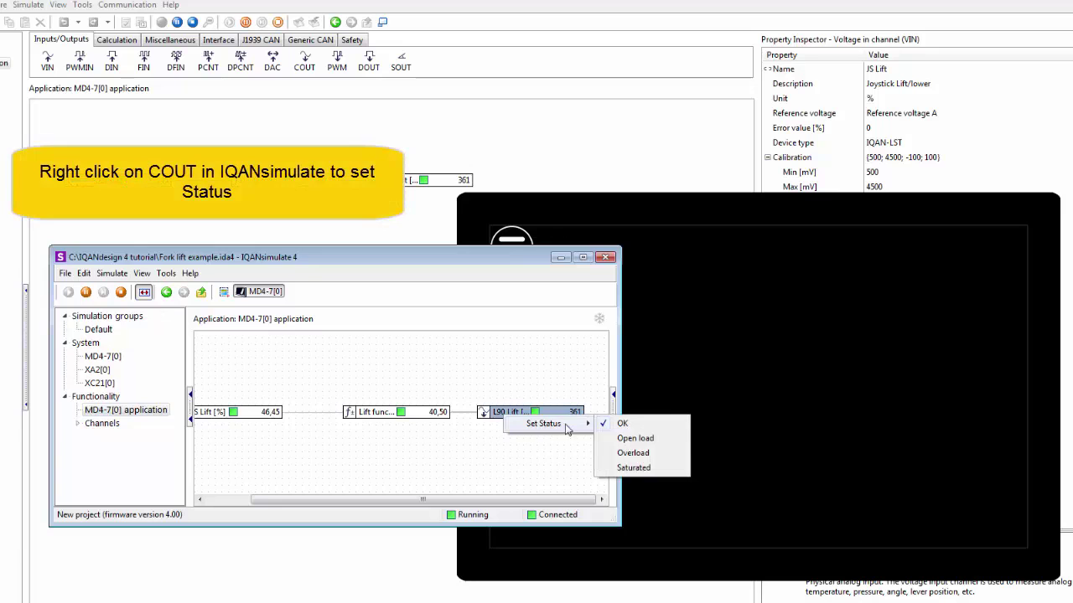
{"action": "left_click", "coordinate": [634, 439]}
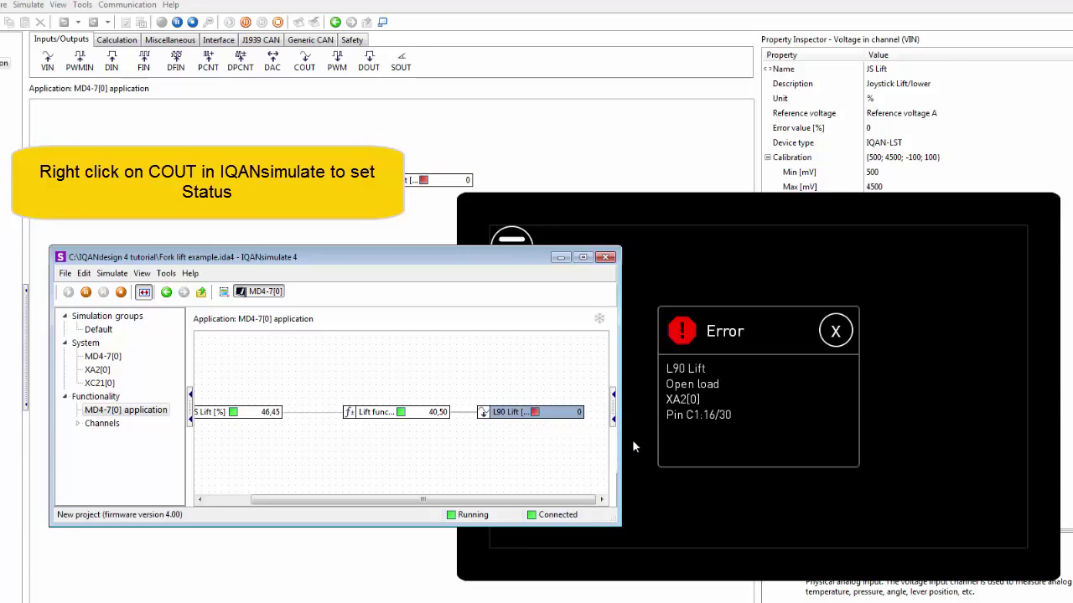
{"action": "left_click", "coordinate": [839, 341]}
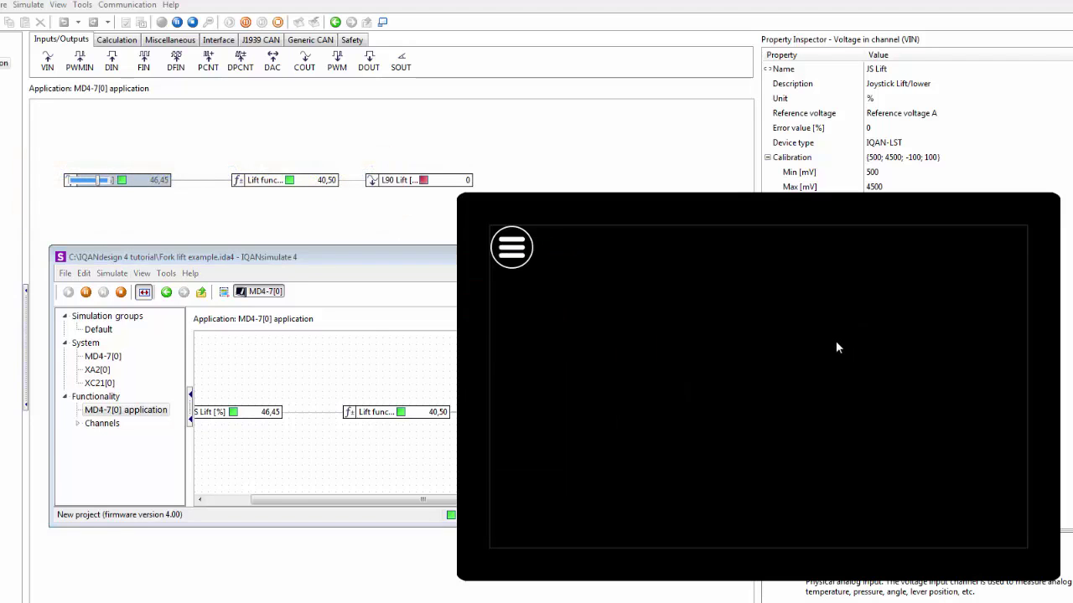
{"action": "left_click", "coordinate": [318, 257]}
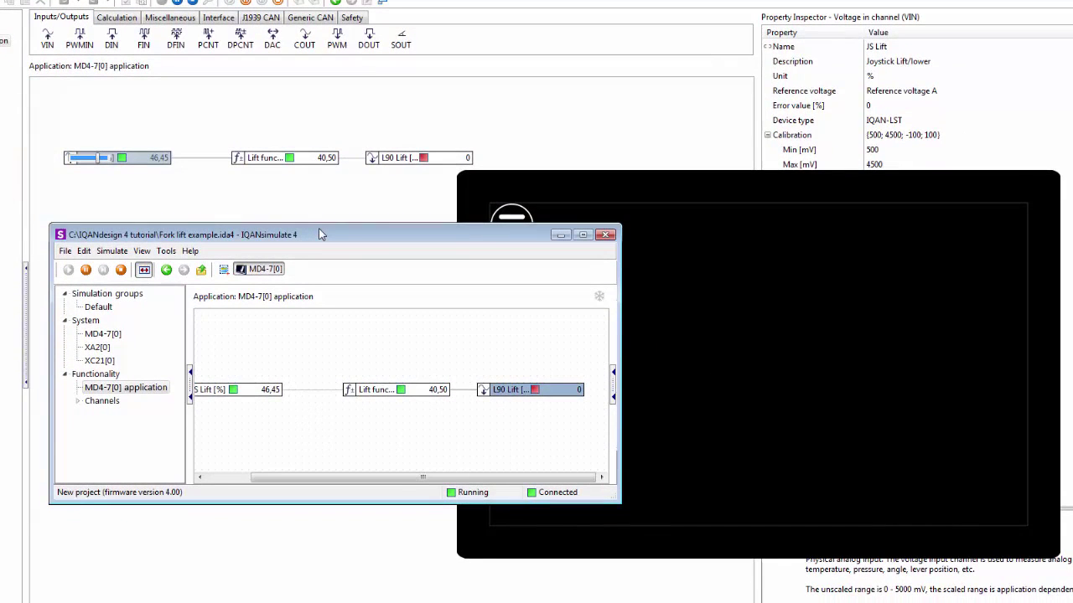